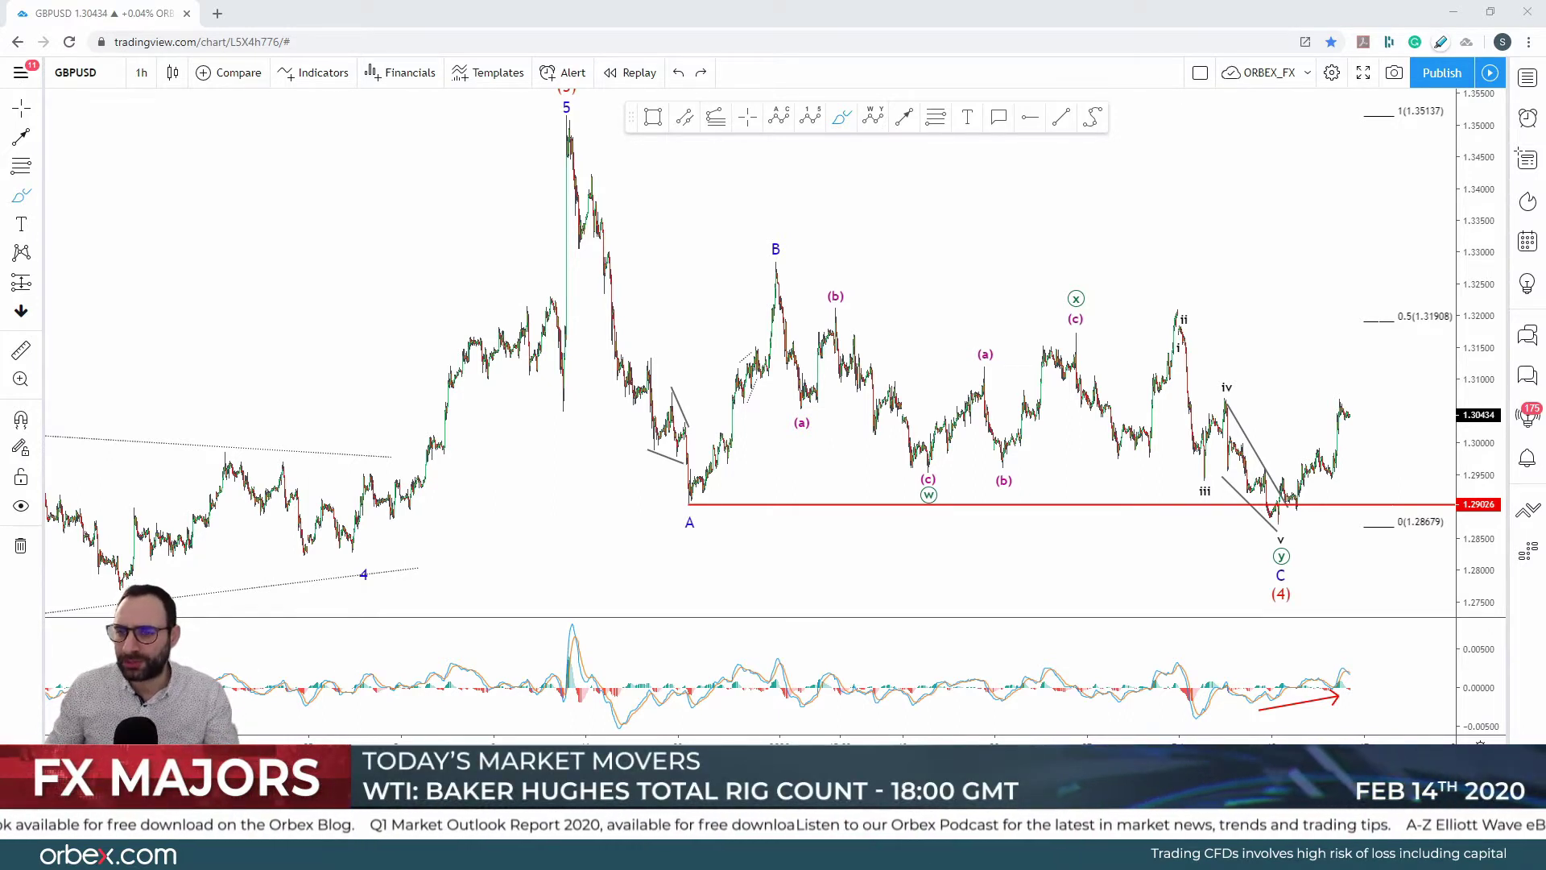
- Circle waves 5, B, C (4) and the A low in red, and trace the 5-A-B path
mouse_move(519, 106)
left_mouse_down()
mouse_move(600, 155)
mouse_move(551, 101)
left_mouse_up()
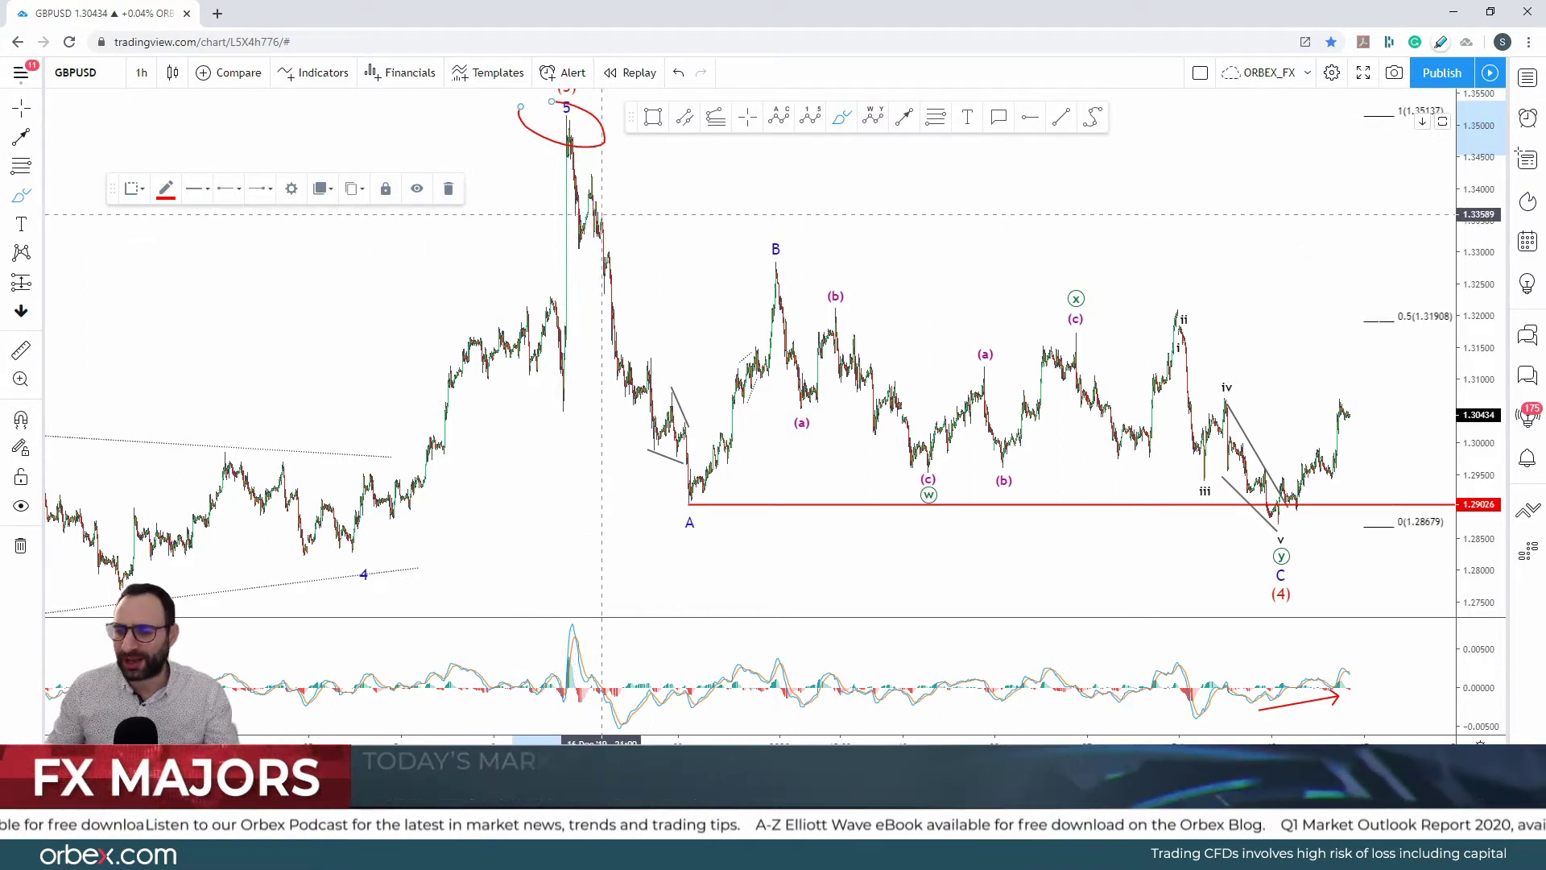
mouse_move(599, 183)
left_mouse_down()
mouse_move(715, 493)
mouse_move(763, 222)
left_mouse_up()
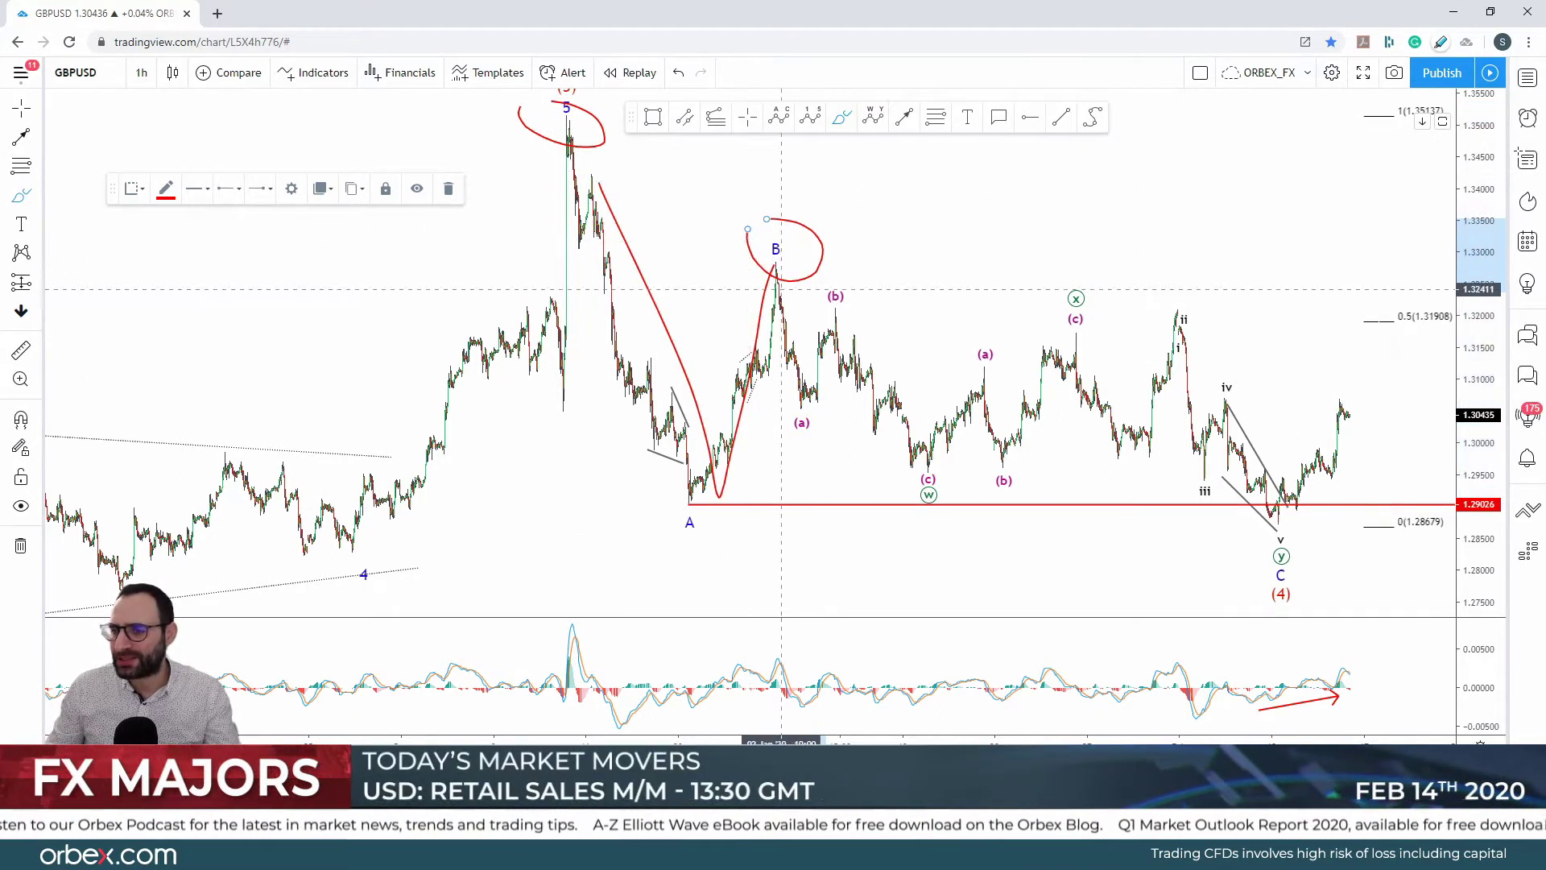
left_click_drag(1256, 566, 1245, 561)
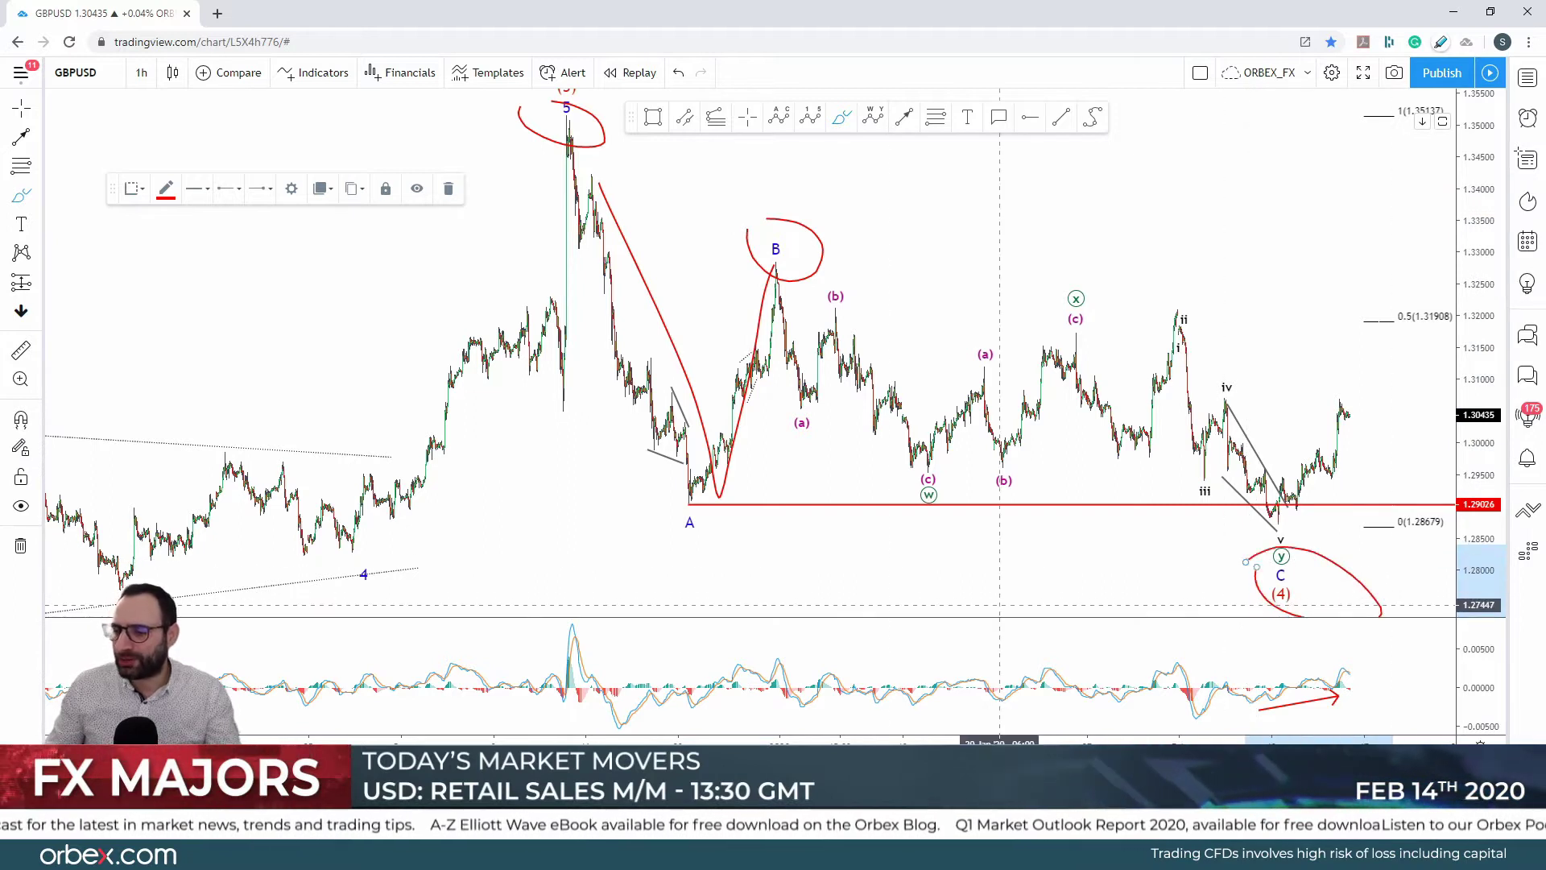
left_click_drag(631, 505, 688, 503)
- Circle and underline the y/v low, arrow the rising MACD lows, and trace the rally
left_click_drag(1226, 513, 1238, 521)
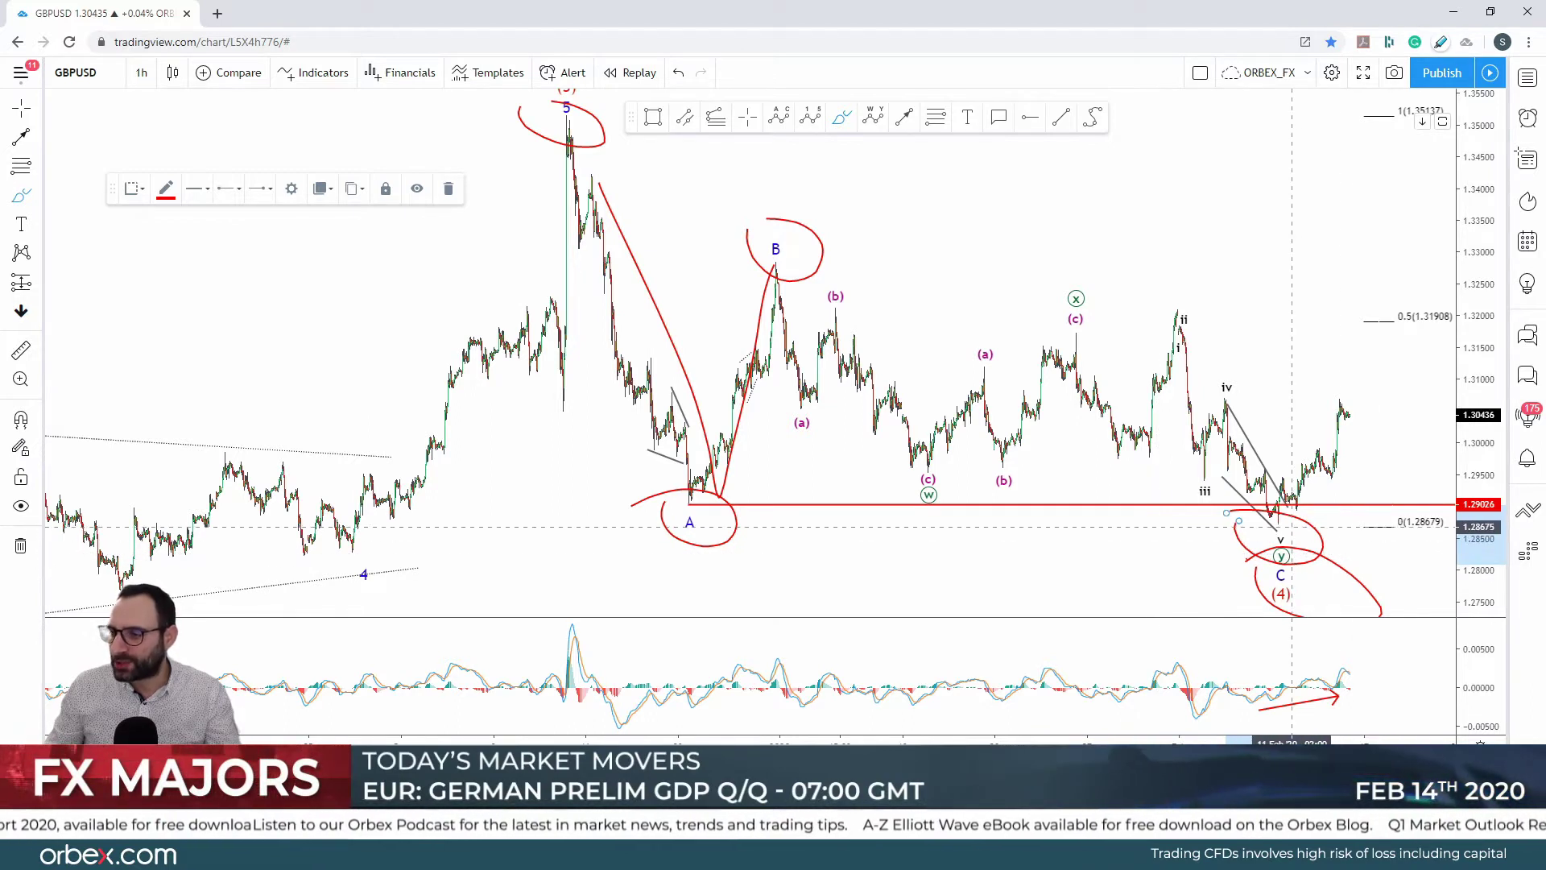
left_click_drag(1276, 525, 1307, 525)
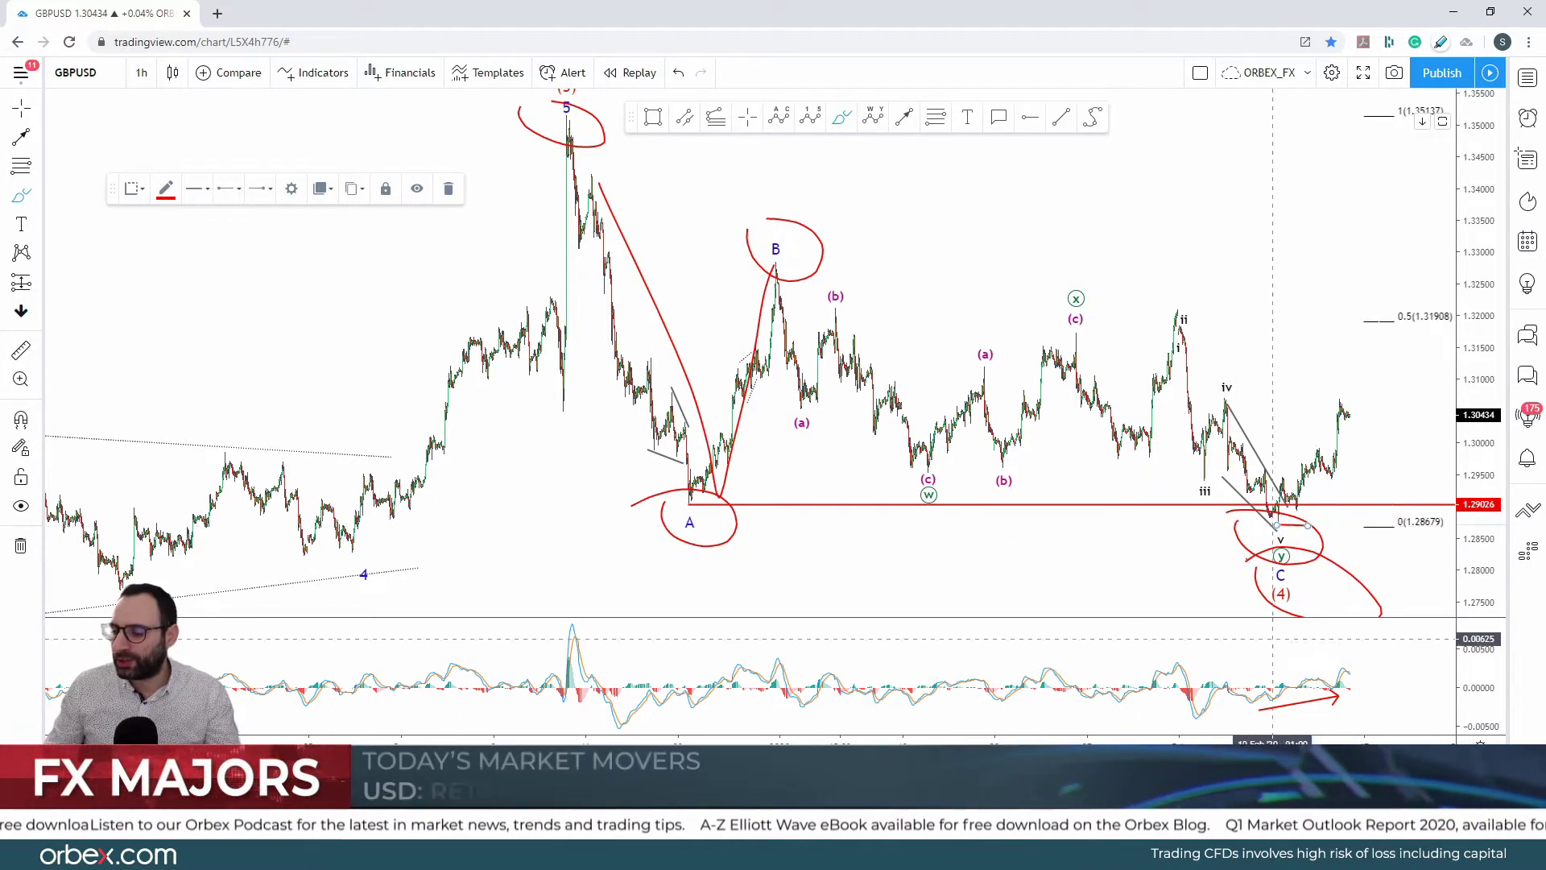
left_click_drag(1355, 707, 1349, 723)
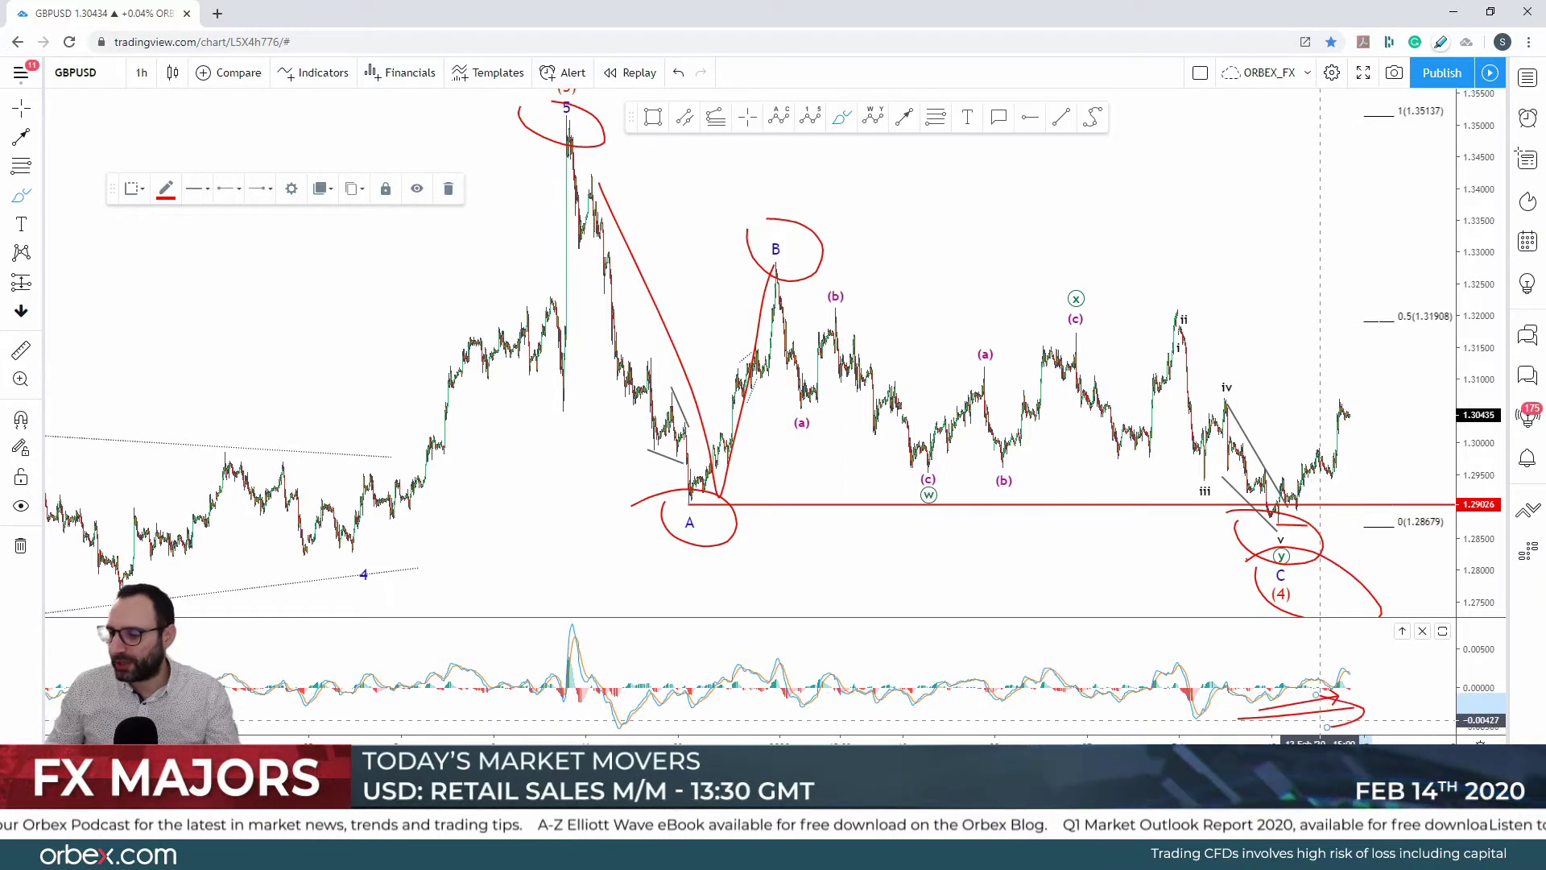
mouse_move(1288, 505)
left_mouse_down()
mouse_move(1324, 457)
mouse_move(1334, 476)
mouse_move(1347, 409)
left_mouse_up()
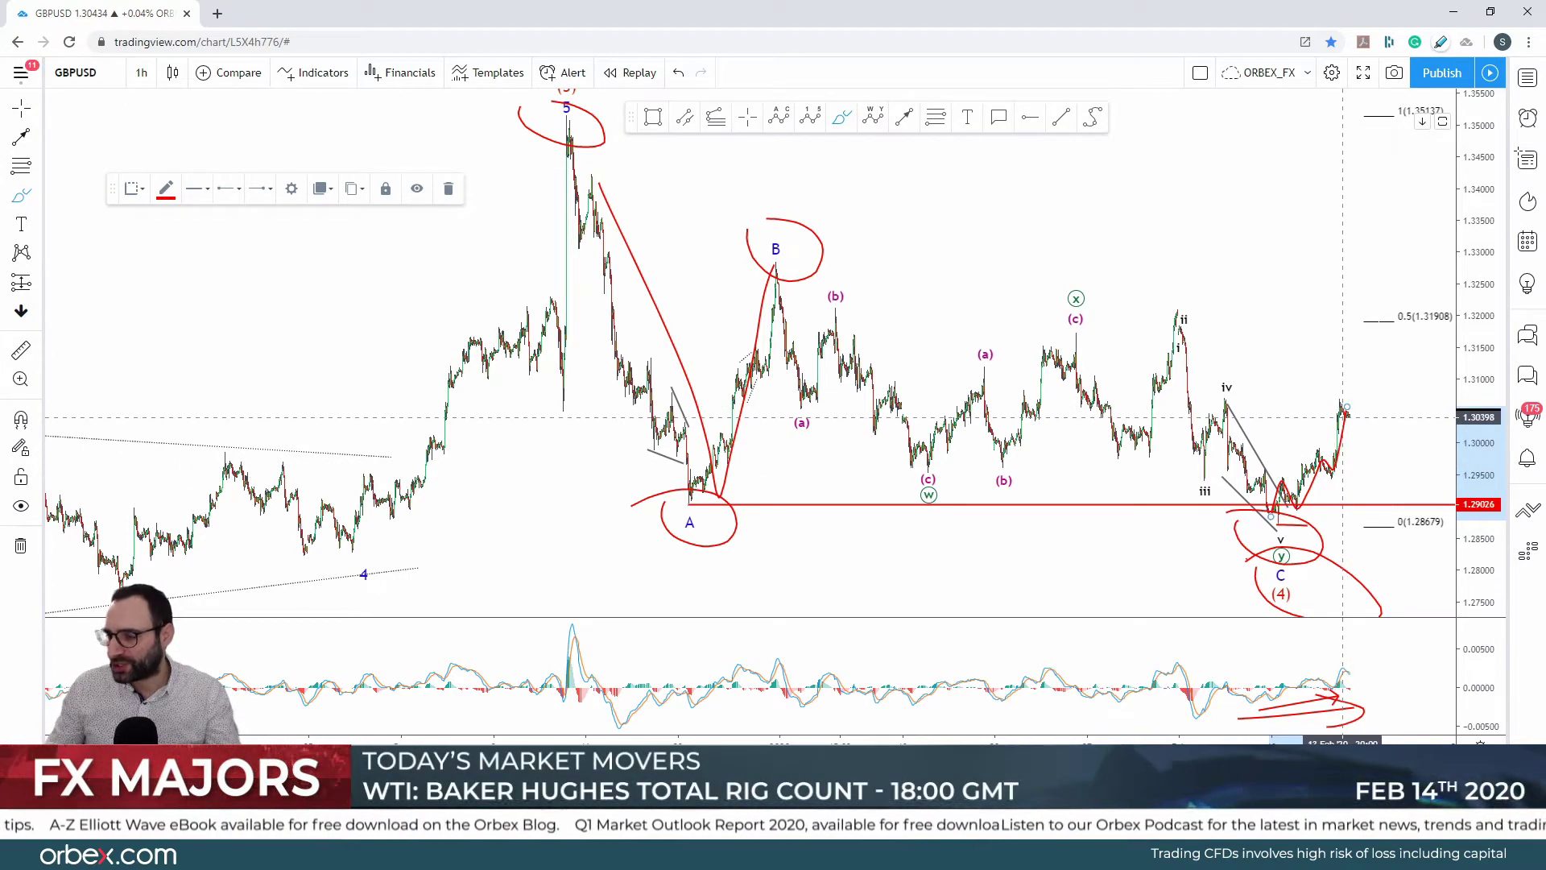
- Trace the latest rally in red and draw a resistance line from the circled wave iv peak
scroll(1327, 416, "up", 5)
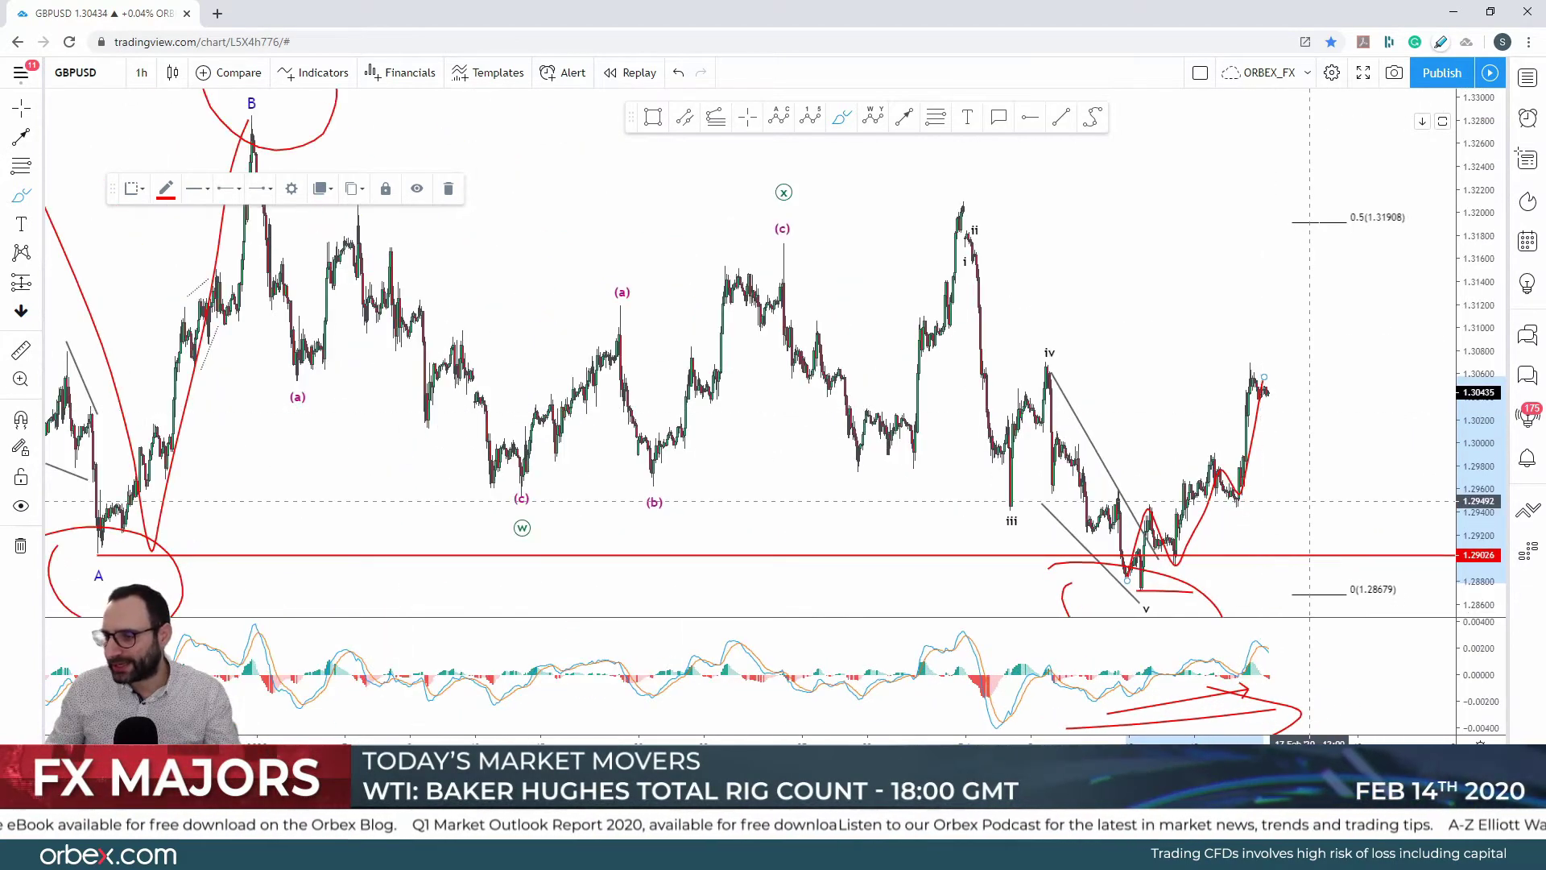
left_click_drag(1232, 499, 1277, 325)
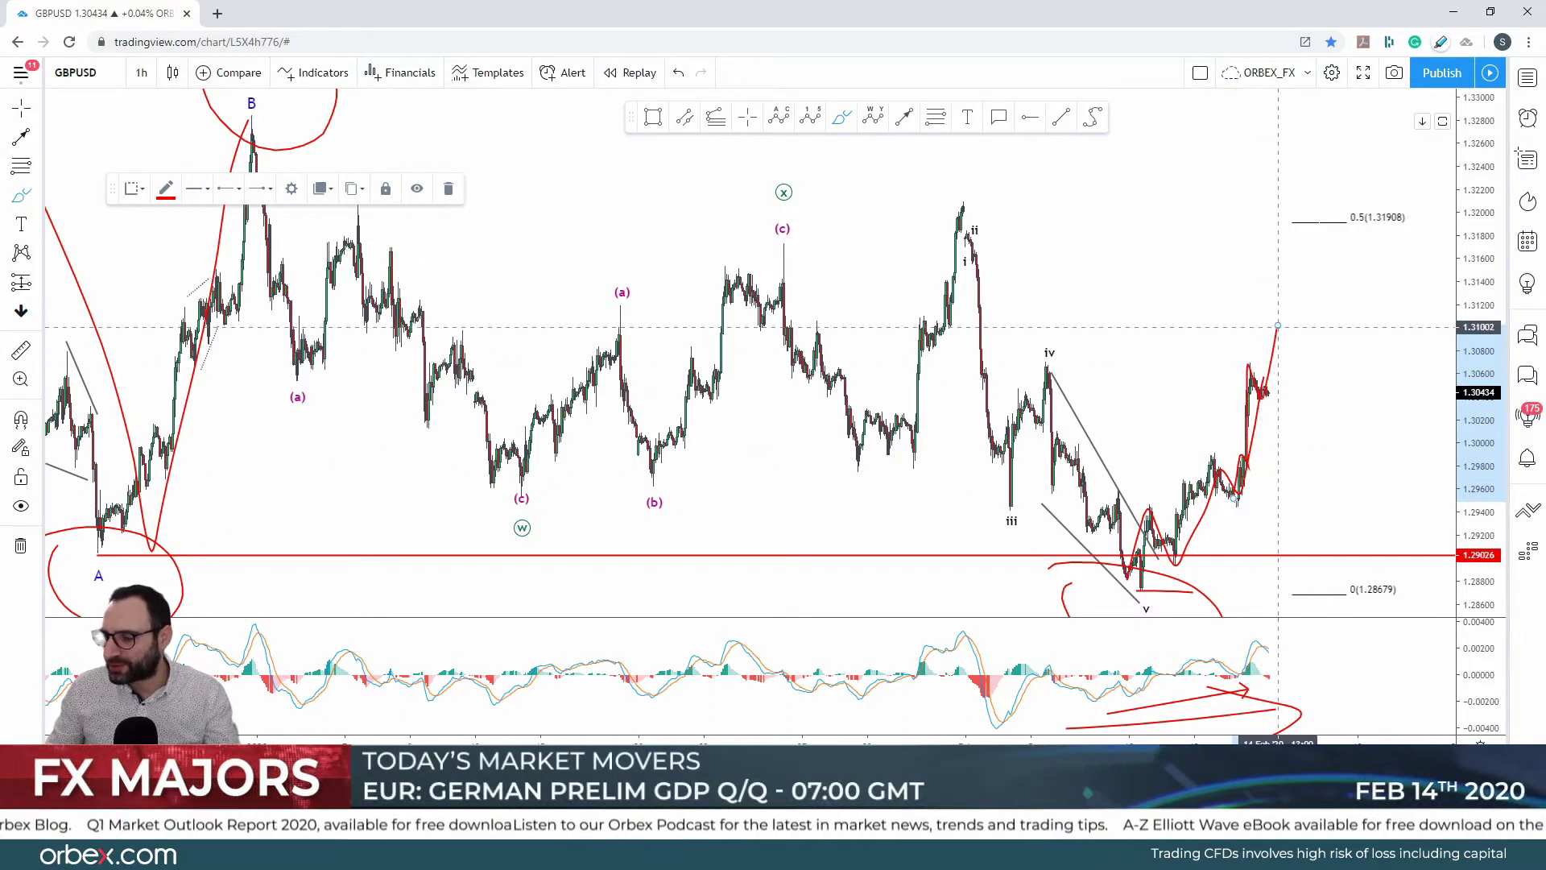
mouse_move(1040, 362)
left_mouse_down()
mouse_move(1296, 358)
mouse_move(1241, 360)
left_mouse_up()
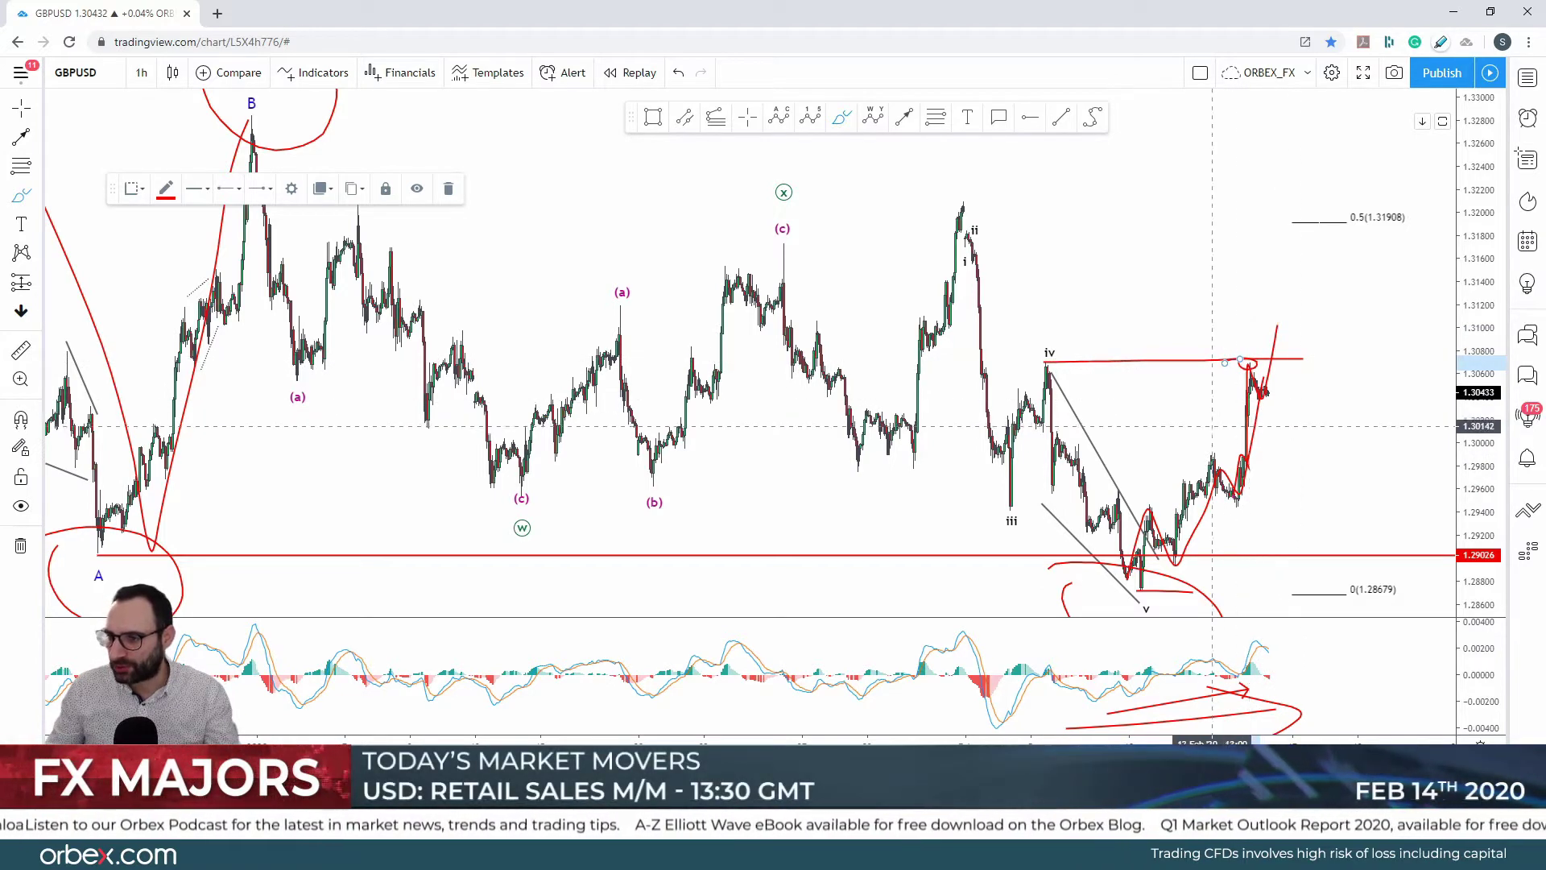
left_click_drag(1039, 359, 1038, 361)
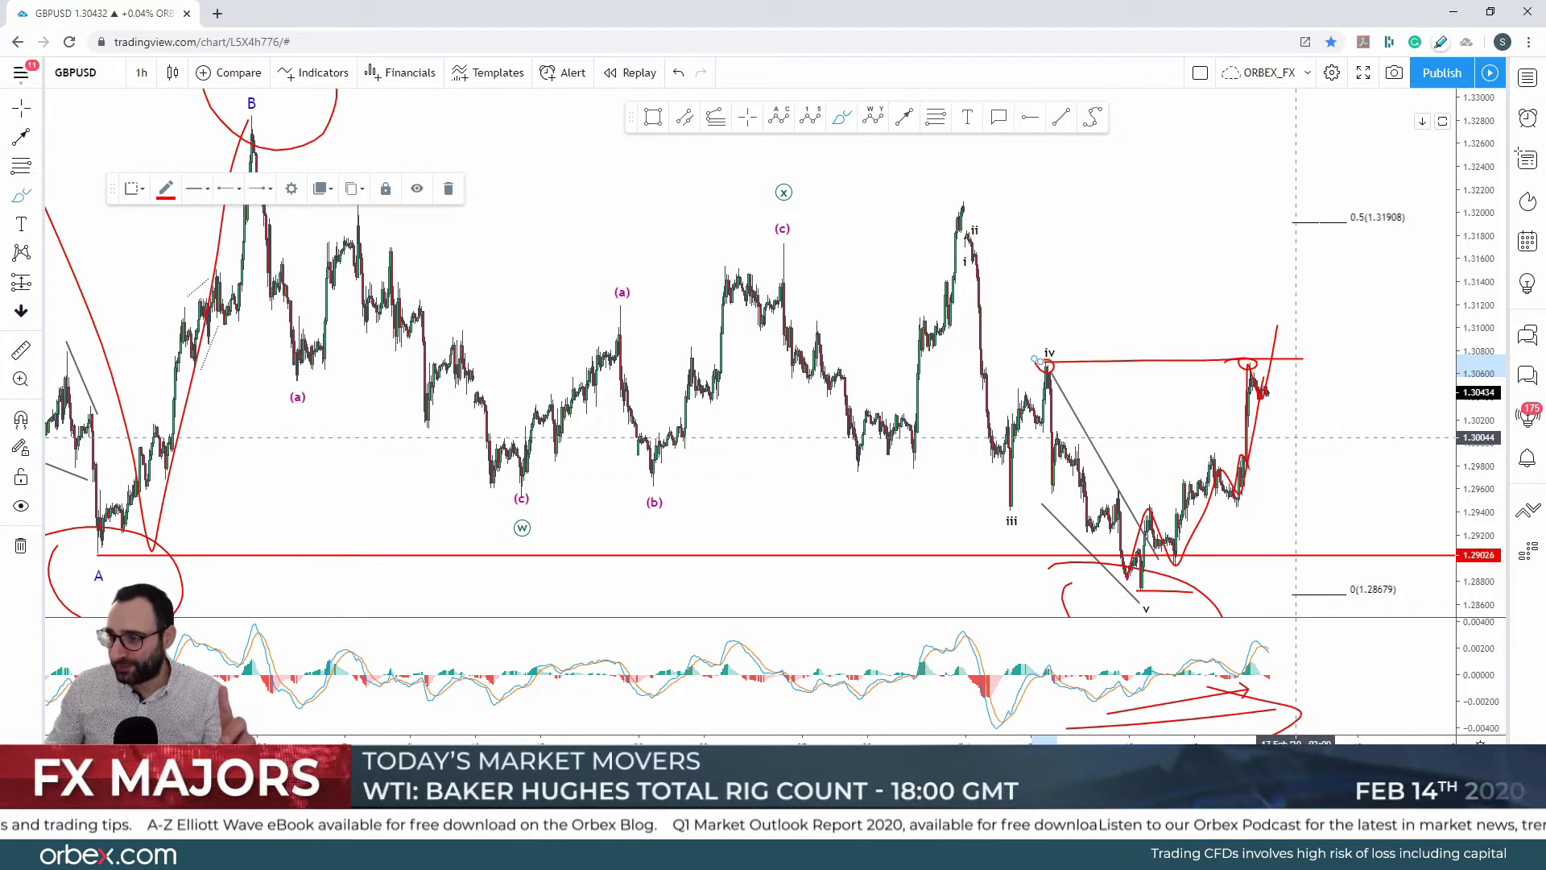
- Add two lower levels, an arrowhead on the rally, a circled MACD peak and a pullback path
left_click_drag(1241, 402, 1328, 403)
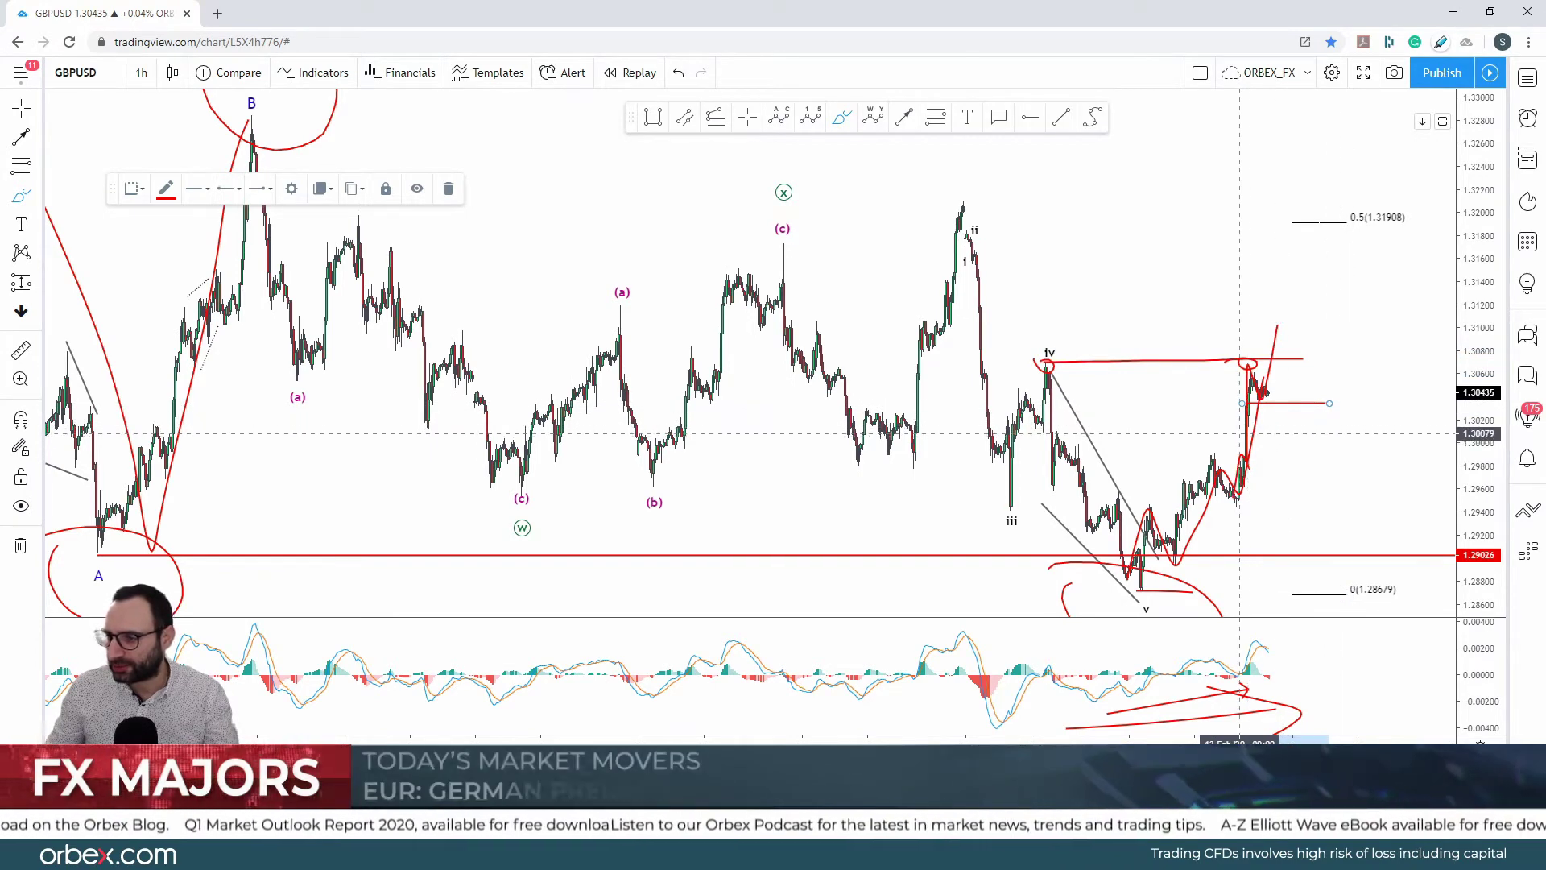
left_click_drag(1244, 433, 1344, 433)
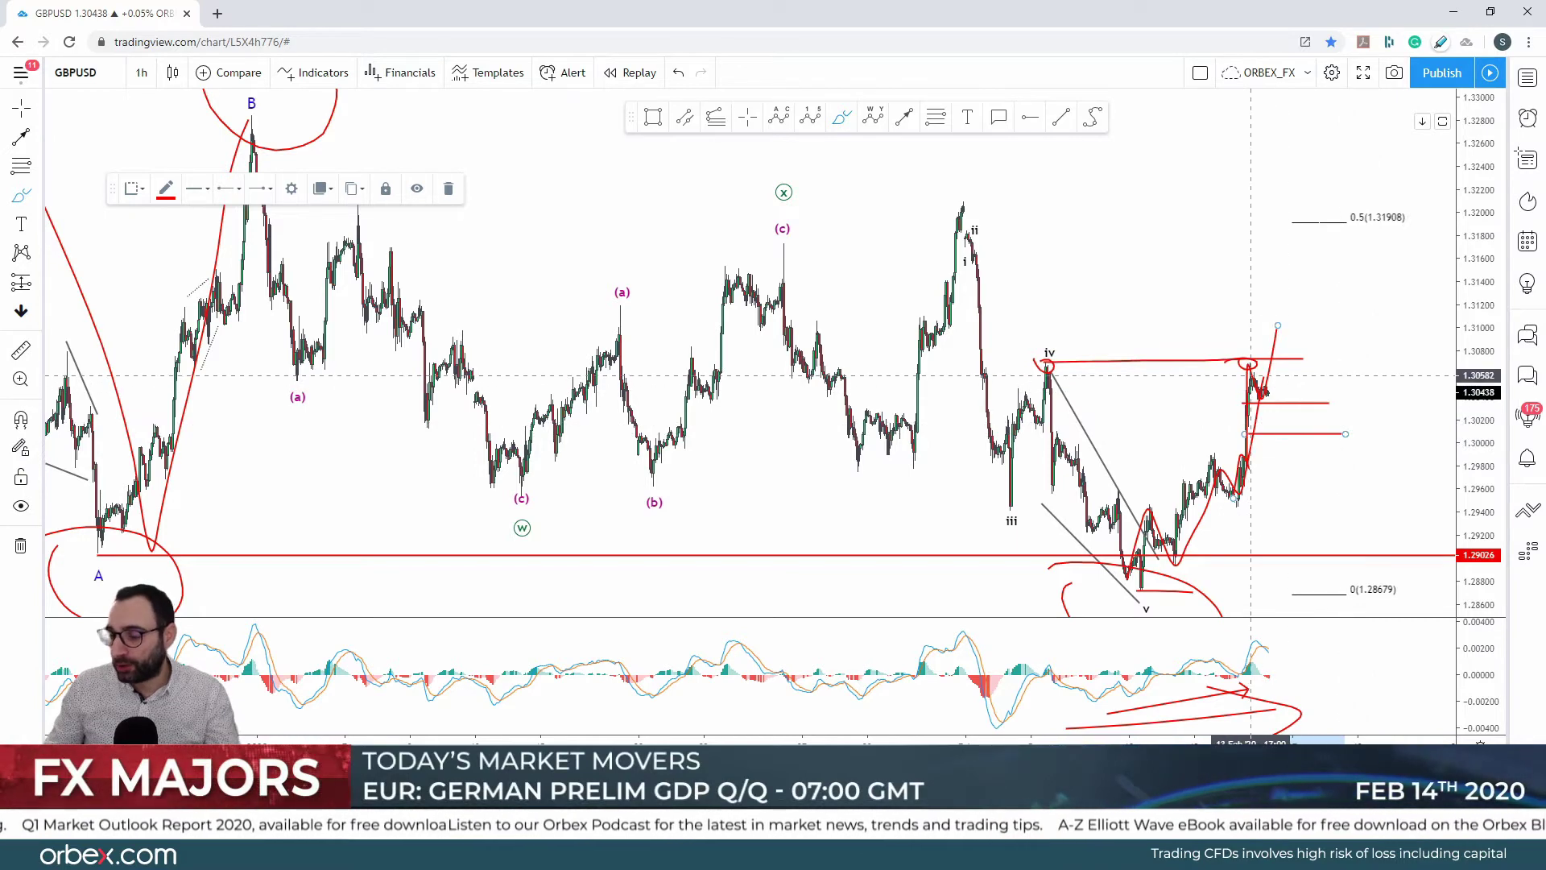
mouse_move(1278, 336)
left_mouse_down()
mouse_move(1268, 350)
mouse_move(1292, 360)
left_mouse_up()
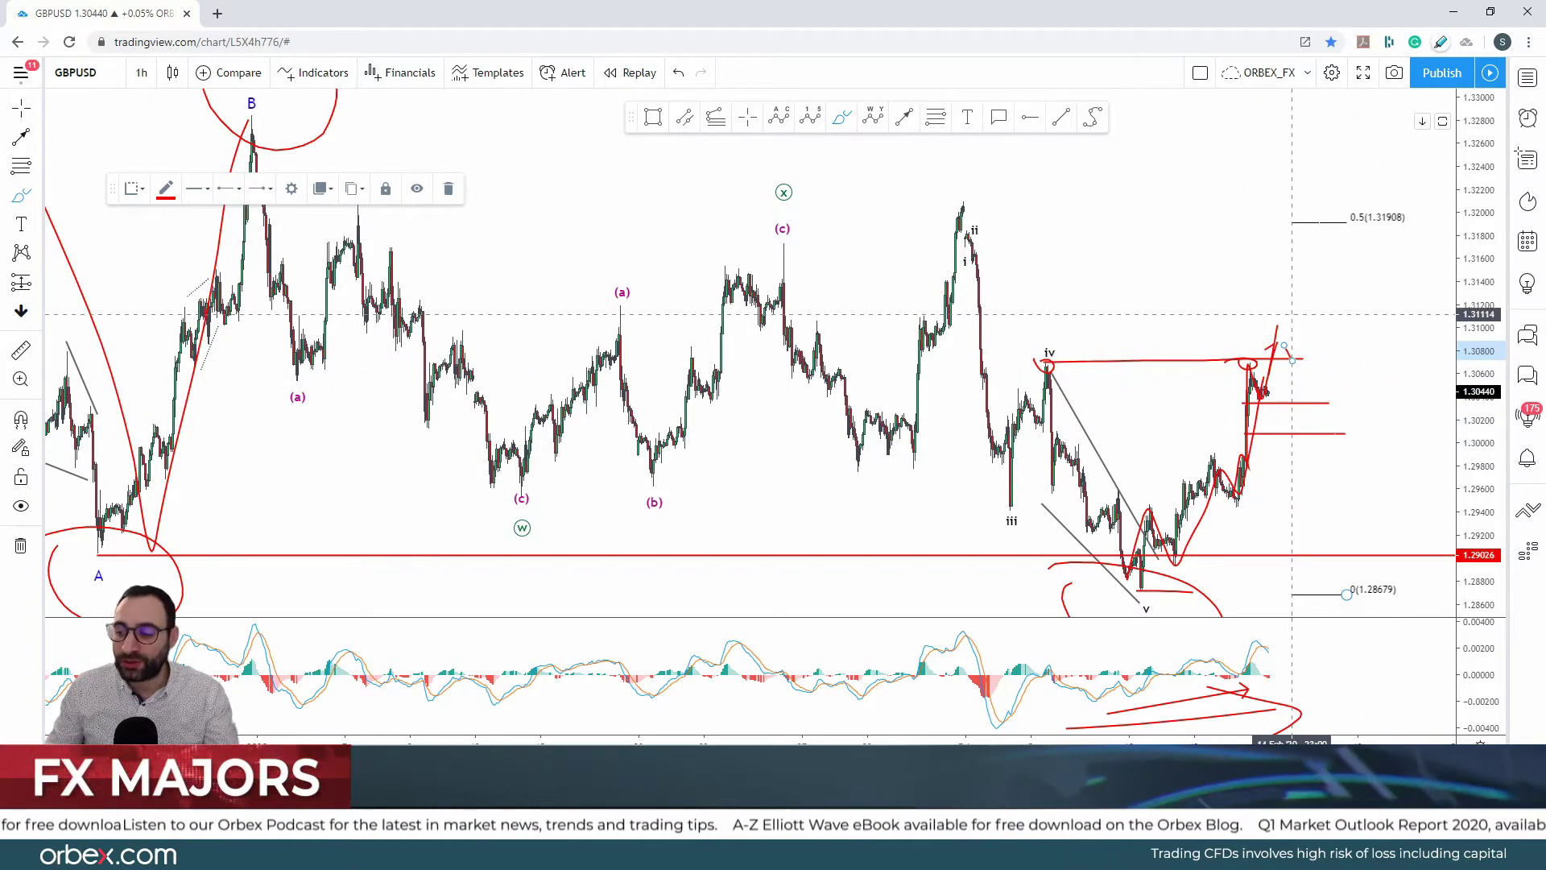
left_click_drag(1254, 642, 1268, 659)
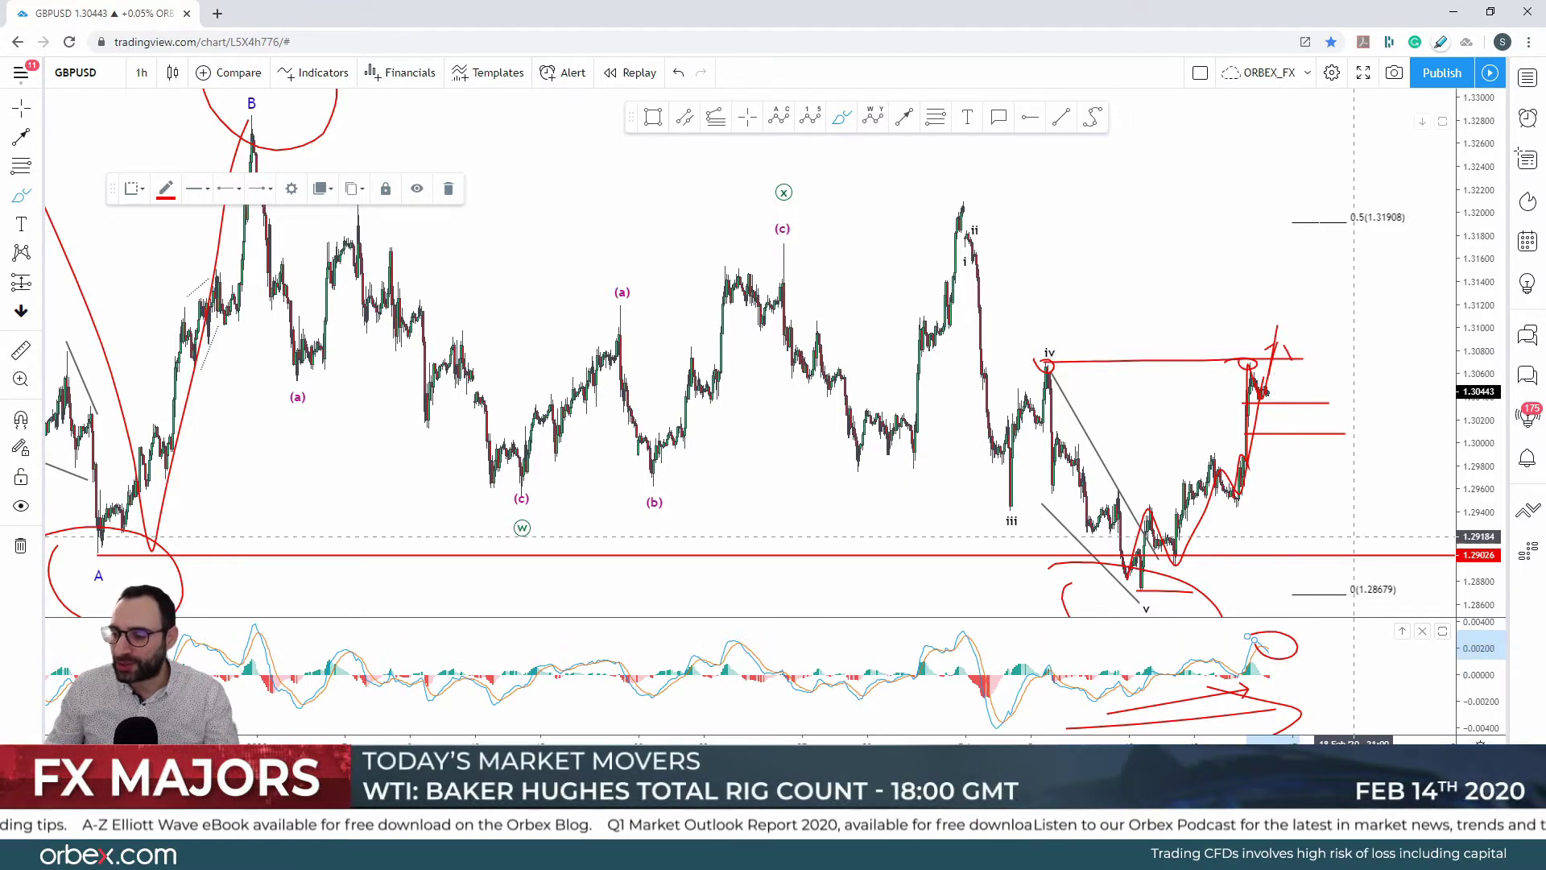
left_click_drag(1269, 385, 1327, 401)
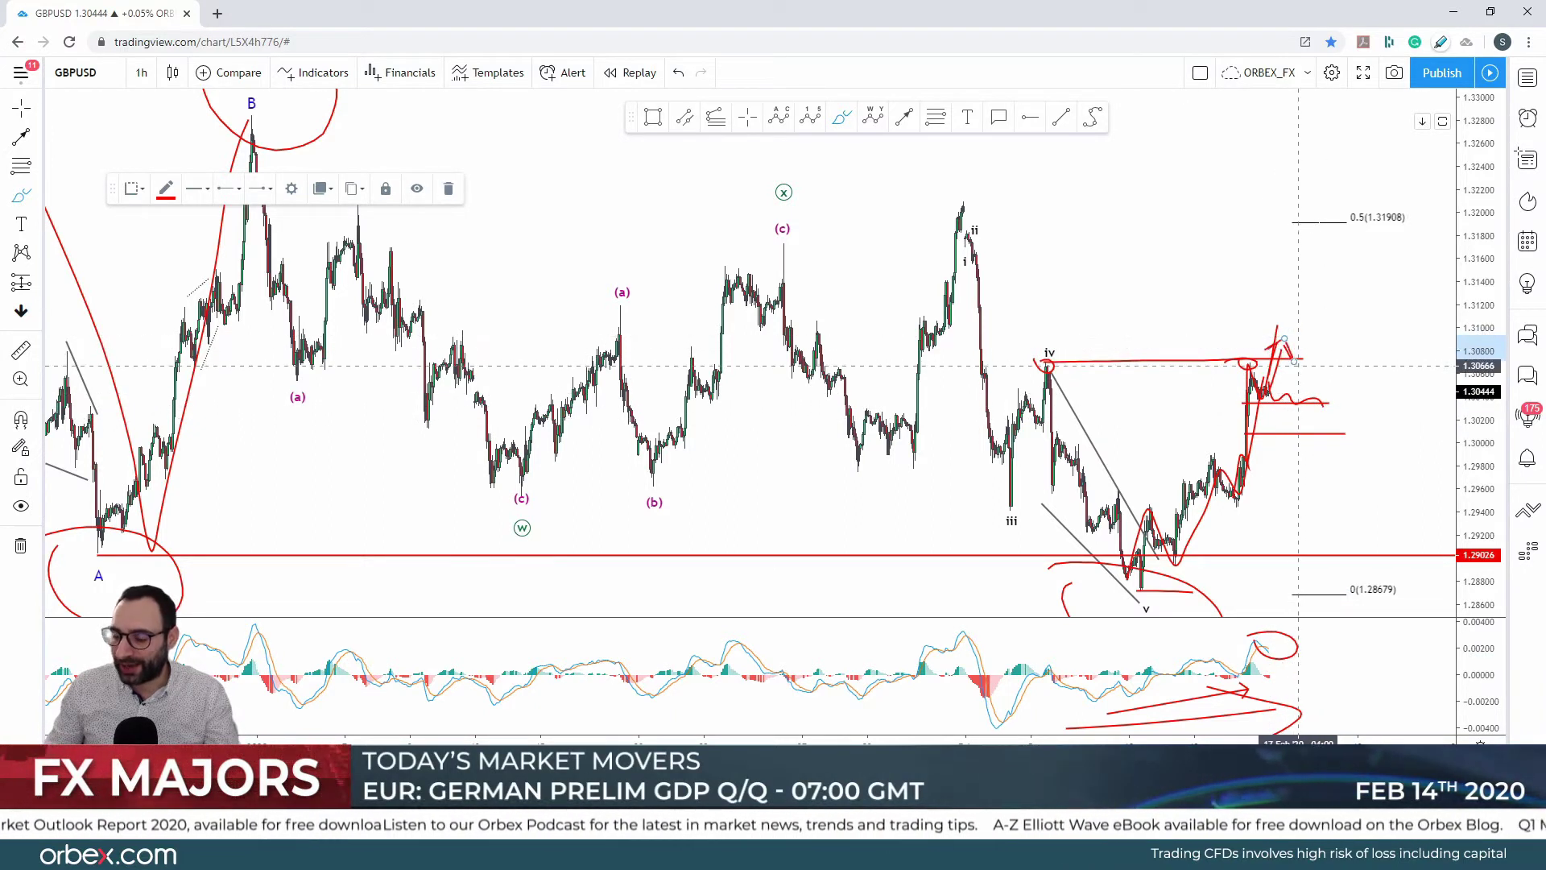
scroll(1297, 365, "down", 2)
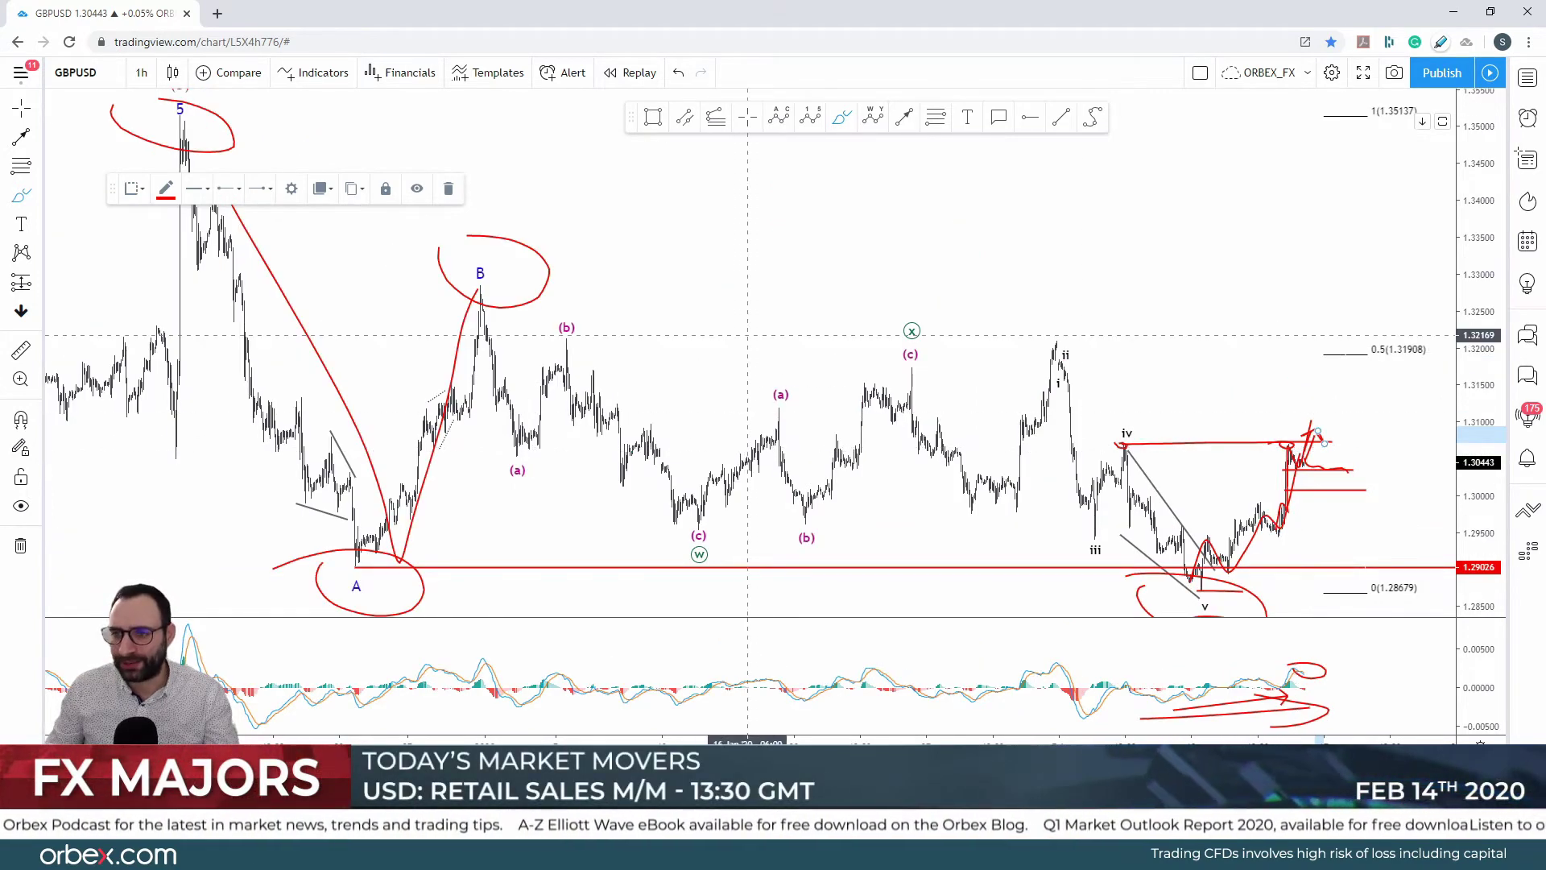
- Draw a descending trend line from the wave 5 peak past the wave ii high
key("alt+t")
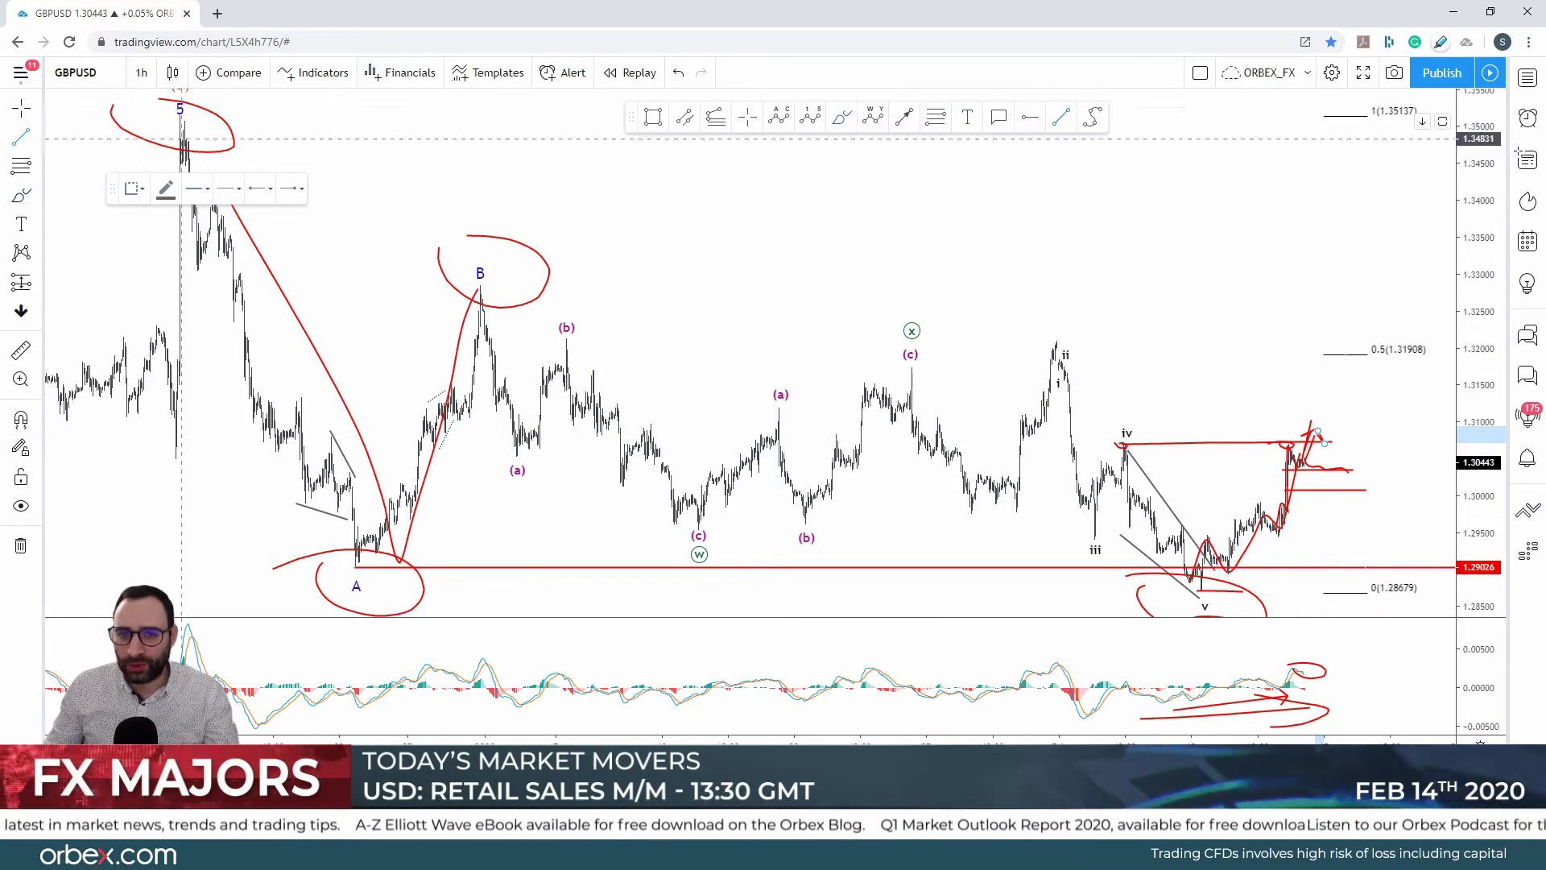
left_click(180, 115)
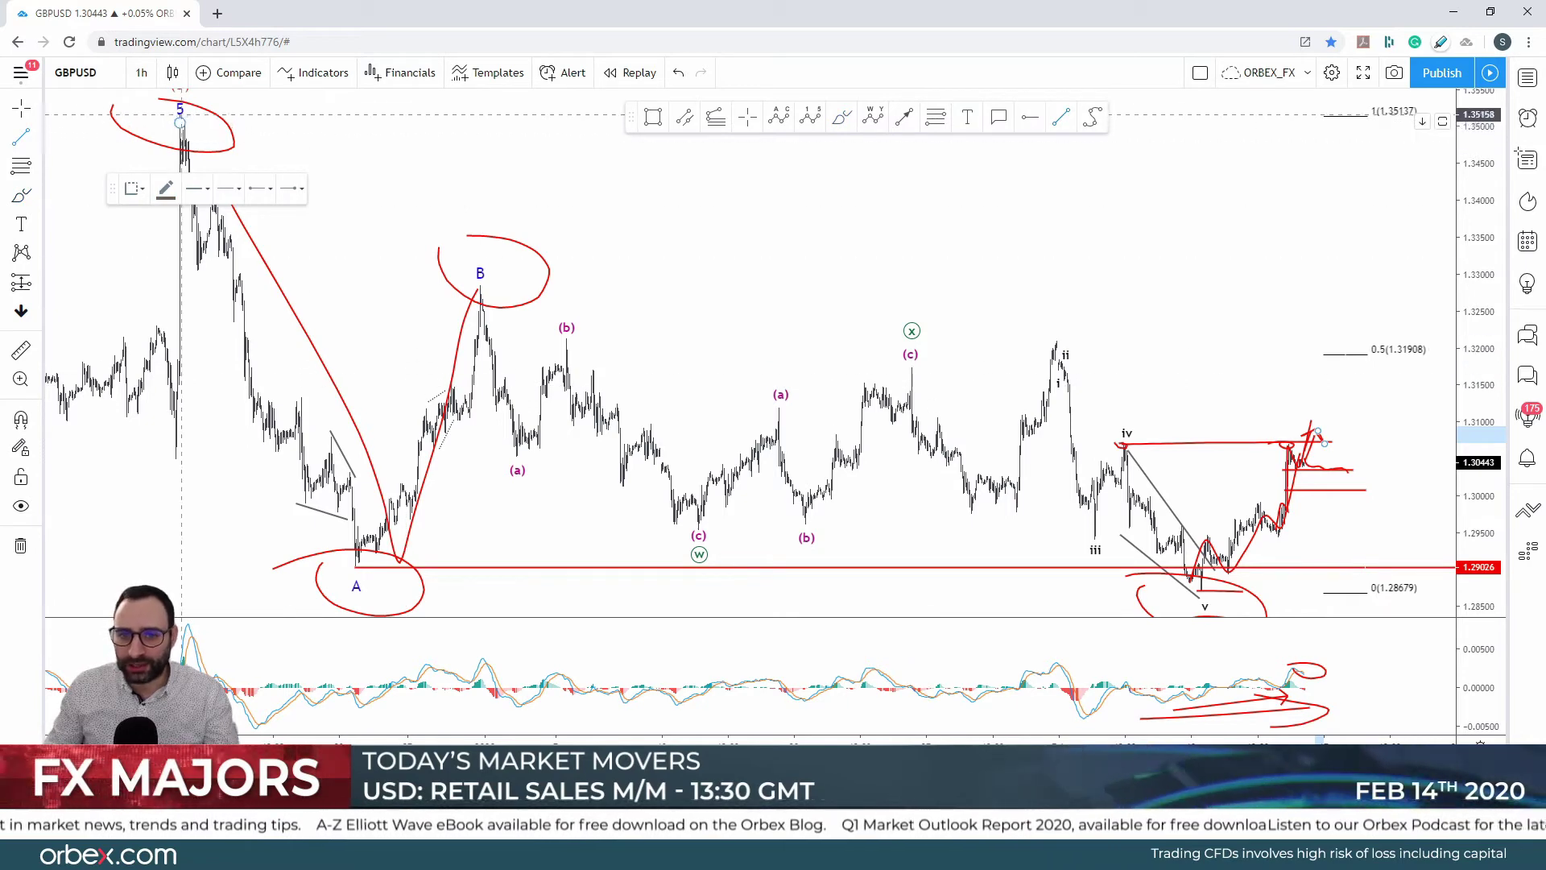
left_click(1376, 422)
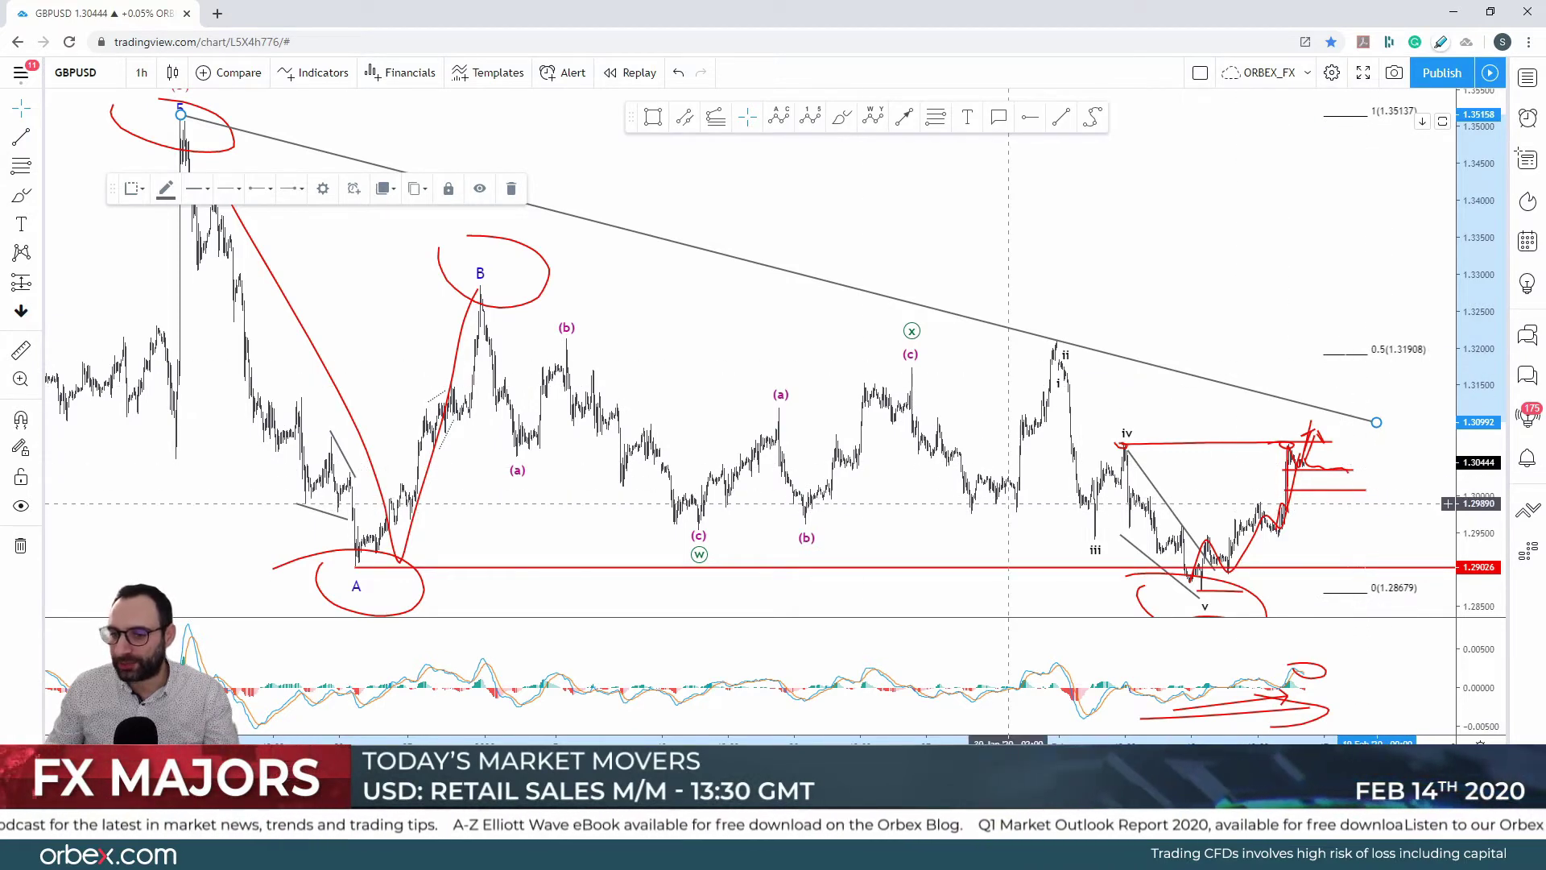
scroll(746, 470, "up", 2)
- Circle the rally's test of the falling trend line and sketch a drop below 1.29026
scroll(1047, 580, "down", 3)
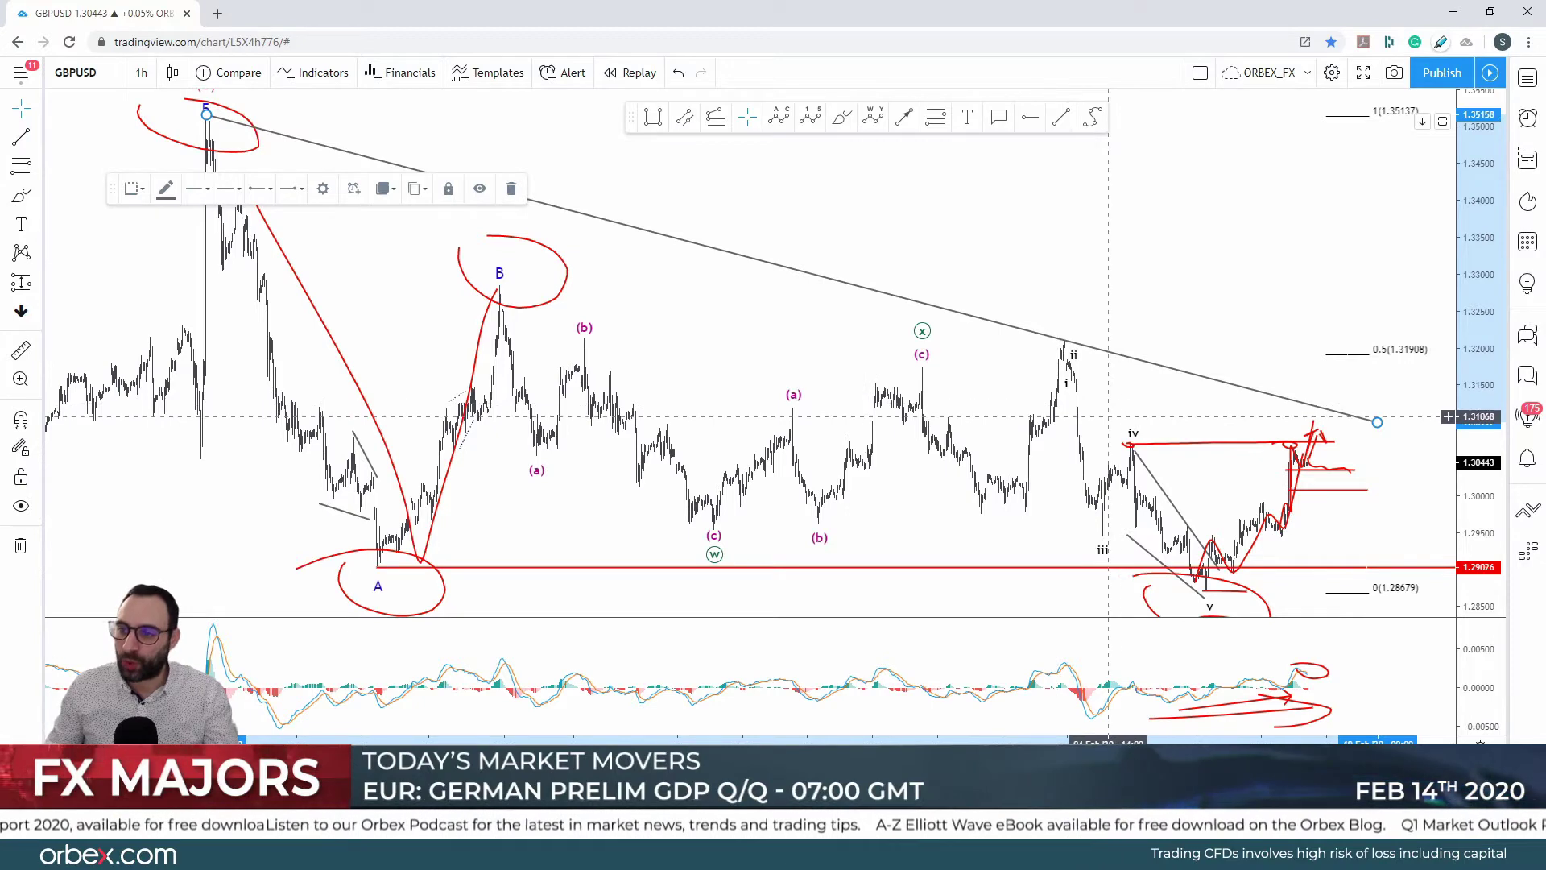
scroll(901, 241, "up", 1)
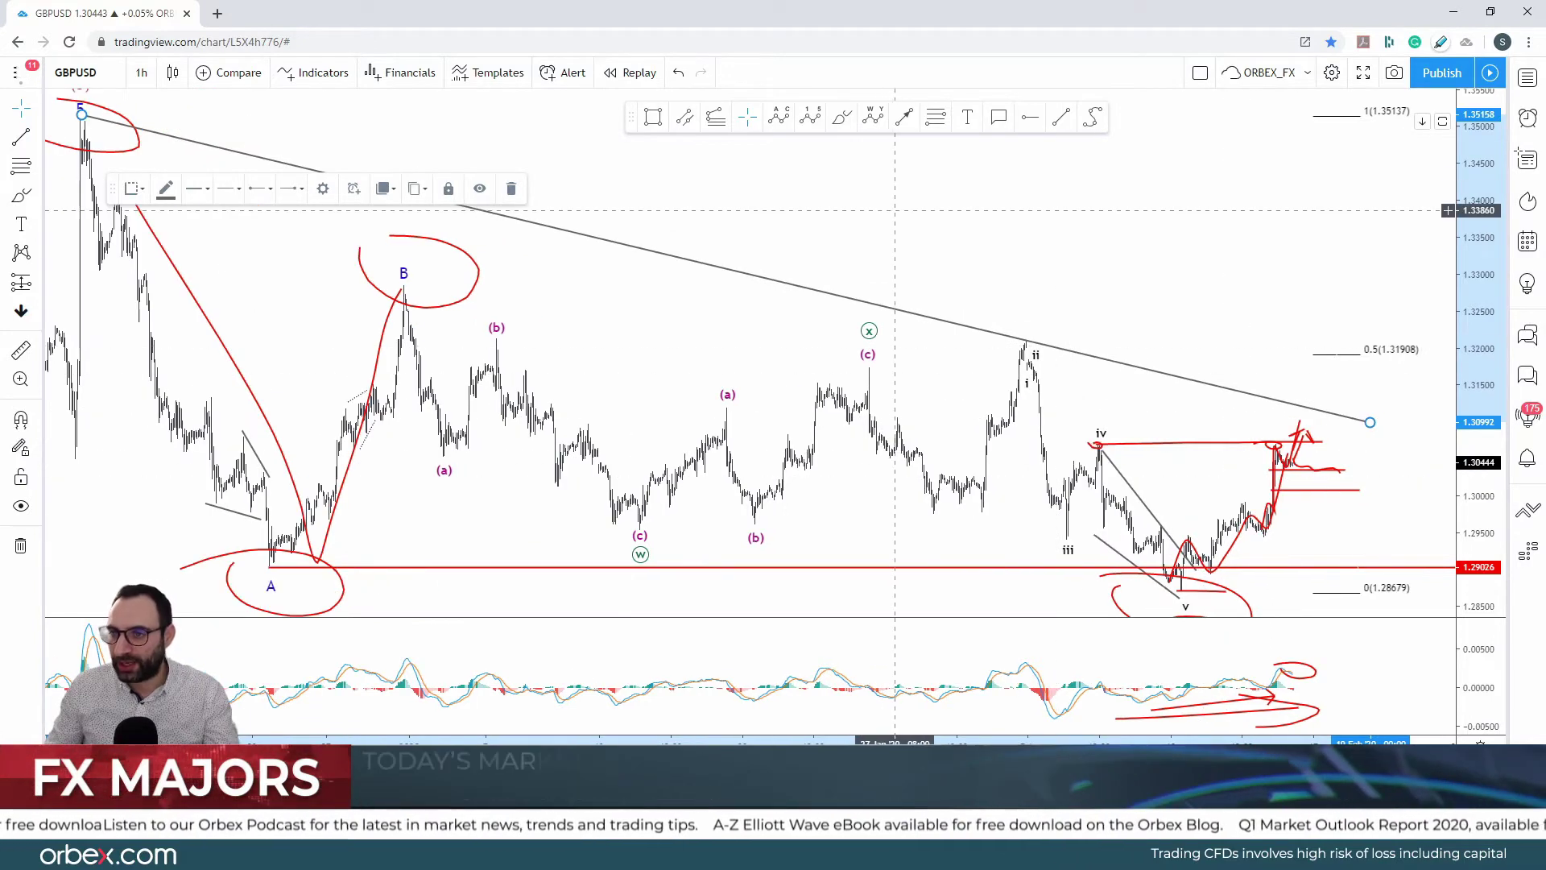
scroll(894, 210, "down", 3)
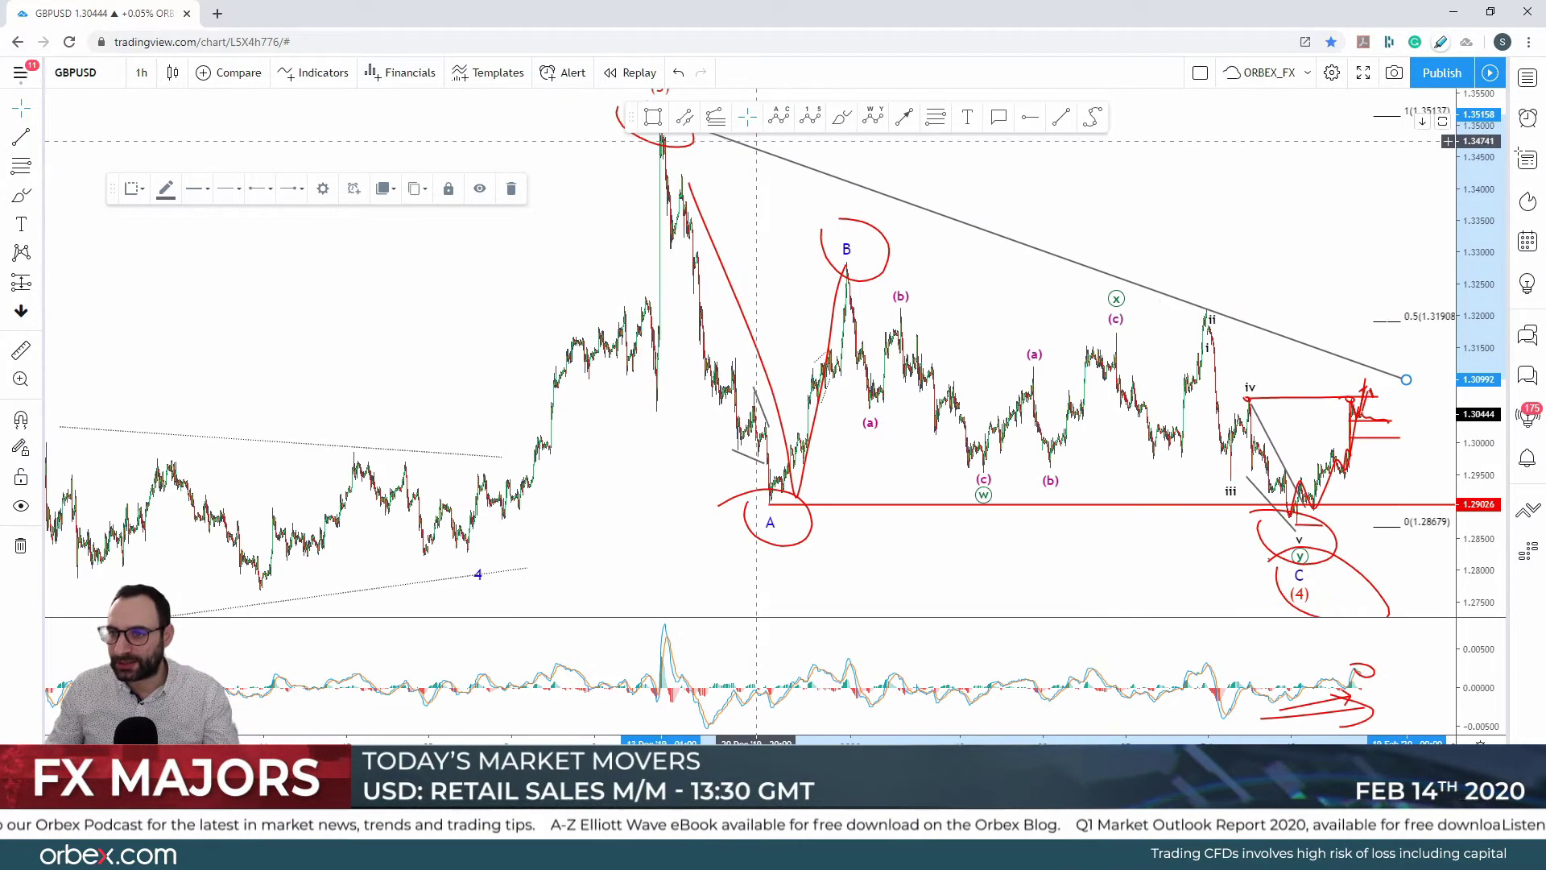
scroll(756, 145, "right", 5)
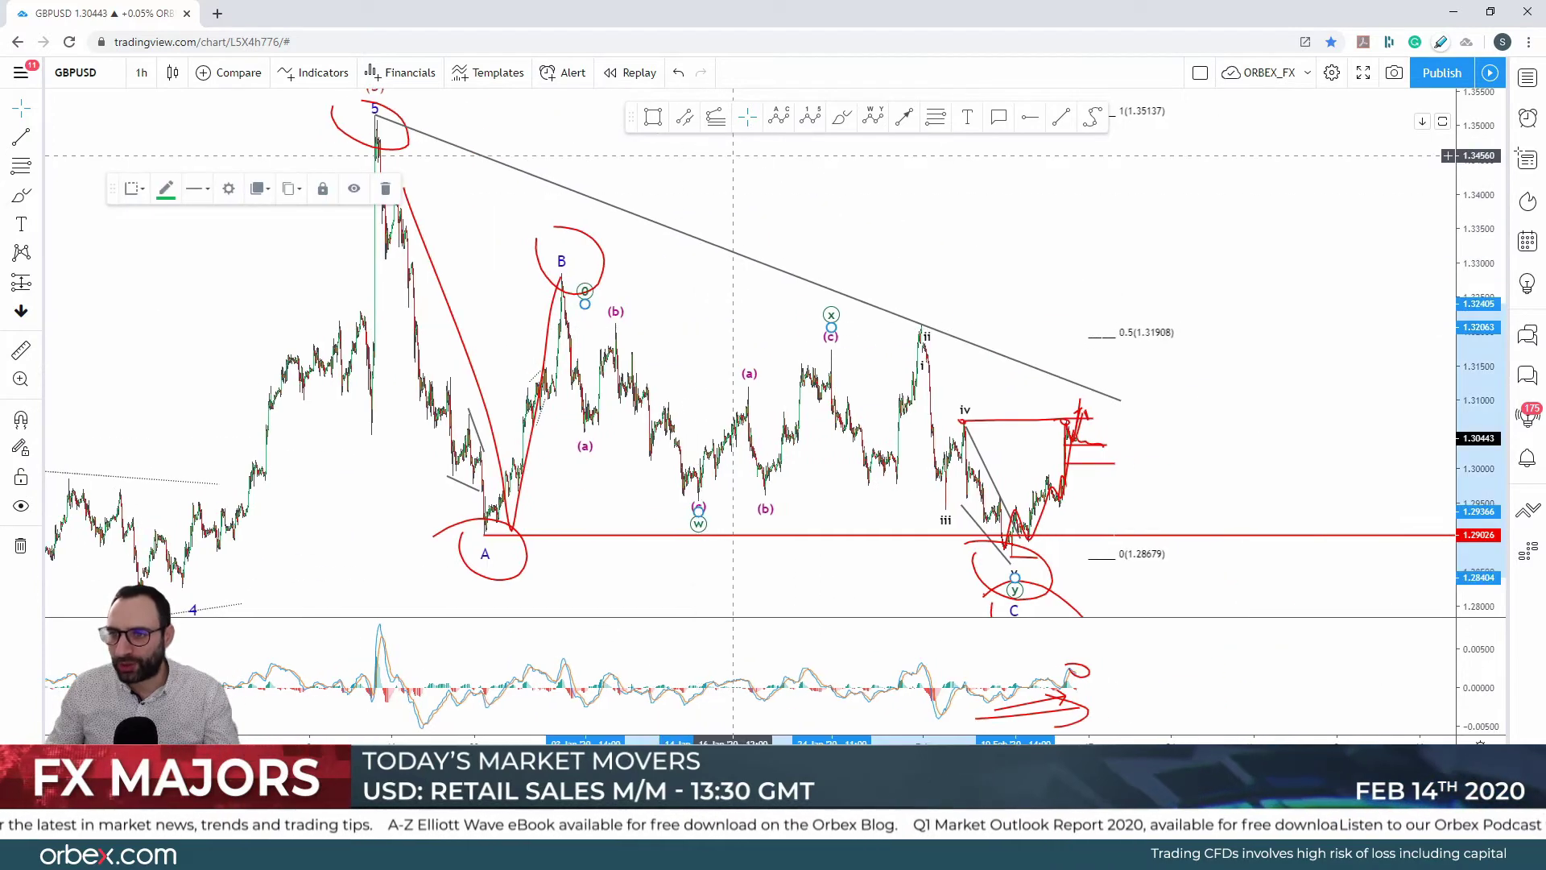
left_click(842, 117)
mouse_move(1088, 400)
left_mouse_down()
mouse_move(1199, 561)
mouse_move(1264, 570)
mouse_move(1302, 609)
left_mouse_up()
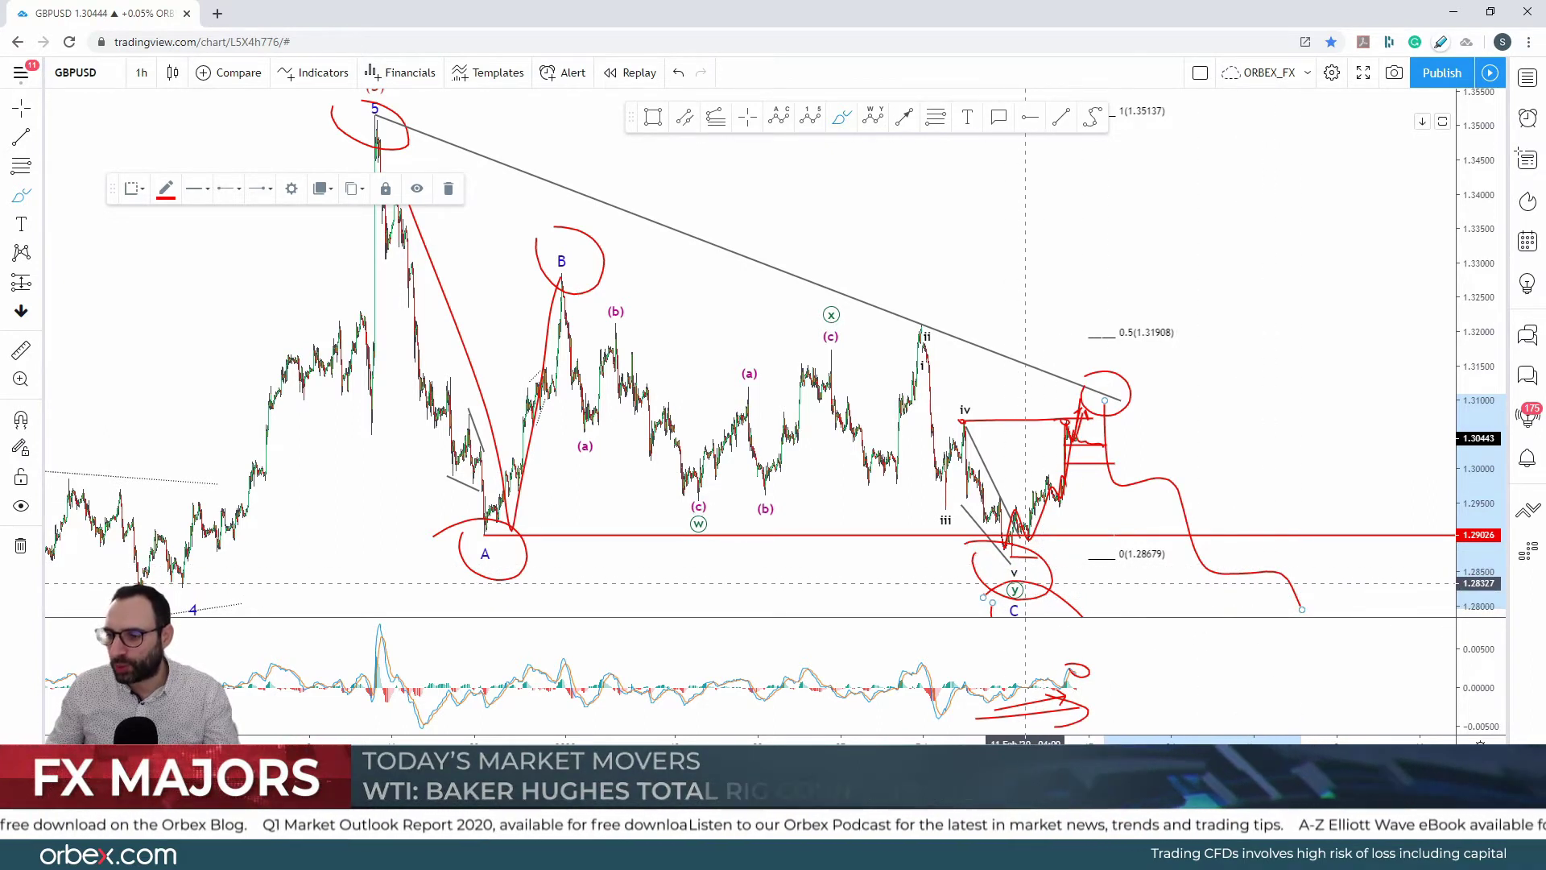
- Extend the red GBPUSD downside projection further below the 1.29026 support line
left_click(1341, 593)
left_click_drag(1341, 593, 1360, 610)
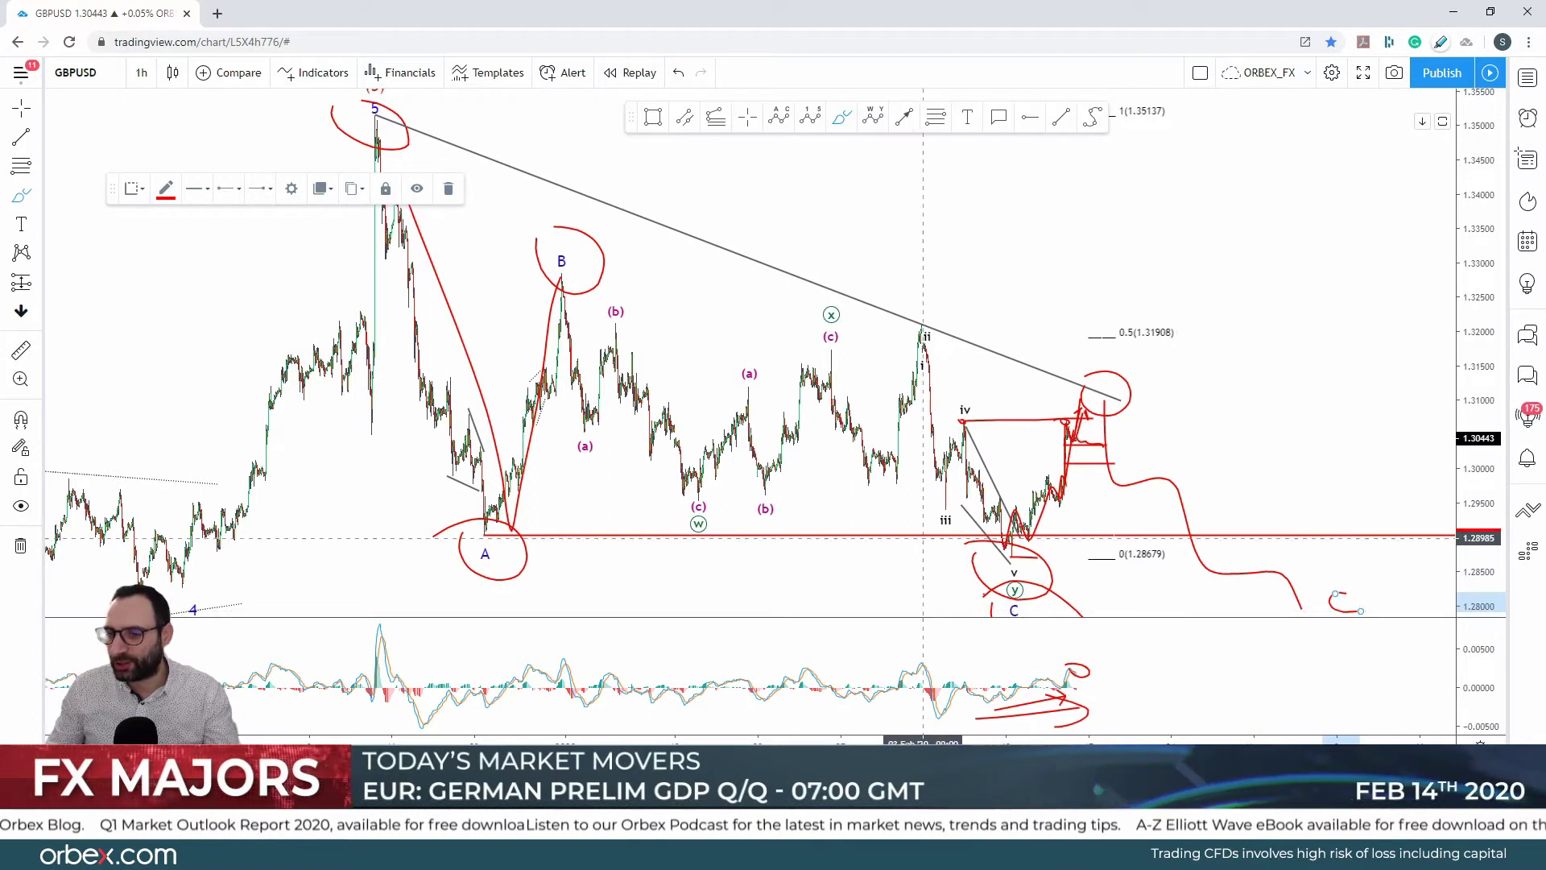
mouse_move(569, 326)
left_mouse_down()
mouse_move(785, 357)
mouse_move(947, 499)
mouse_move(1127, 398)
mouse_move(1182, 520)
mouse_move(1283, 438)
mouse_move(1327, 606)
mouse_move(1349, 560)
left_mouse_up()
scroll(1386, 582, "down", 3)
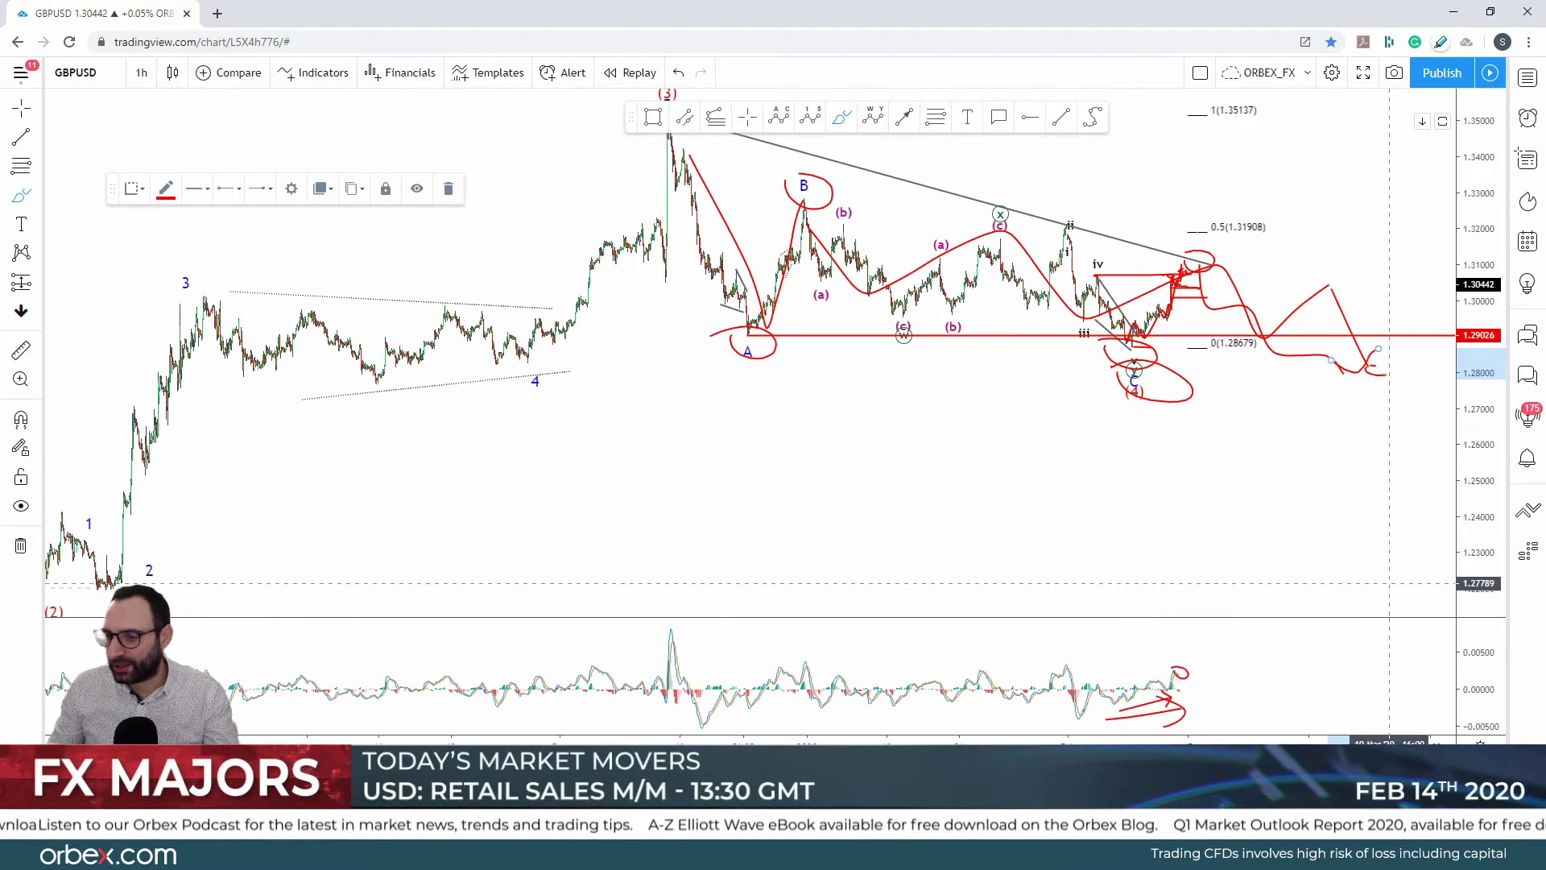
scroll(1388, 586, "up", 3)
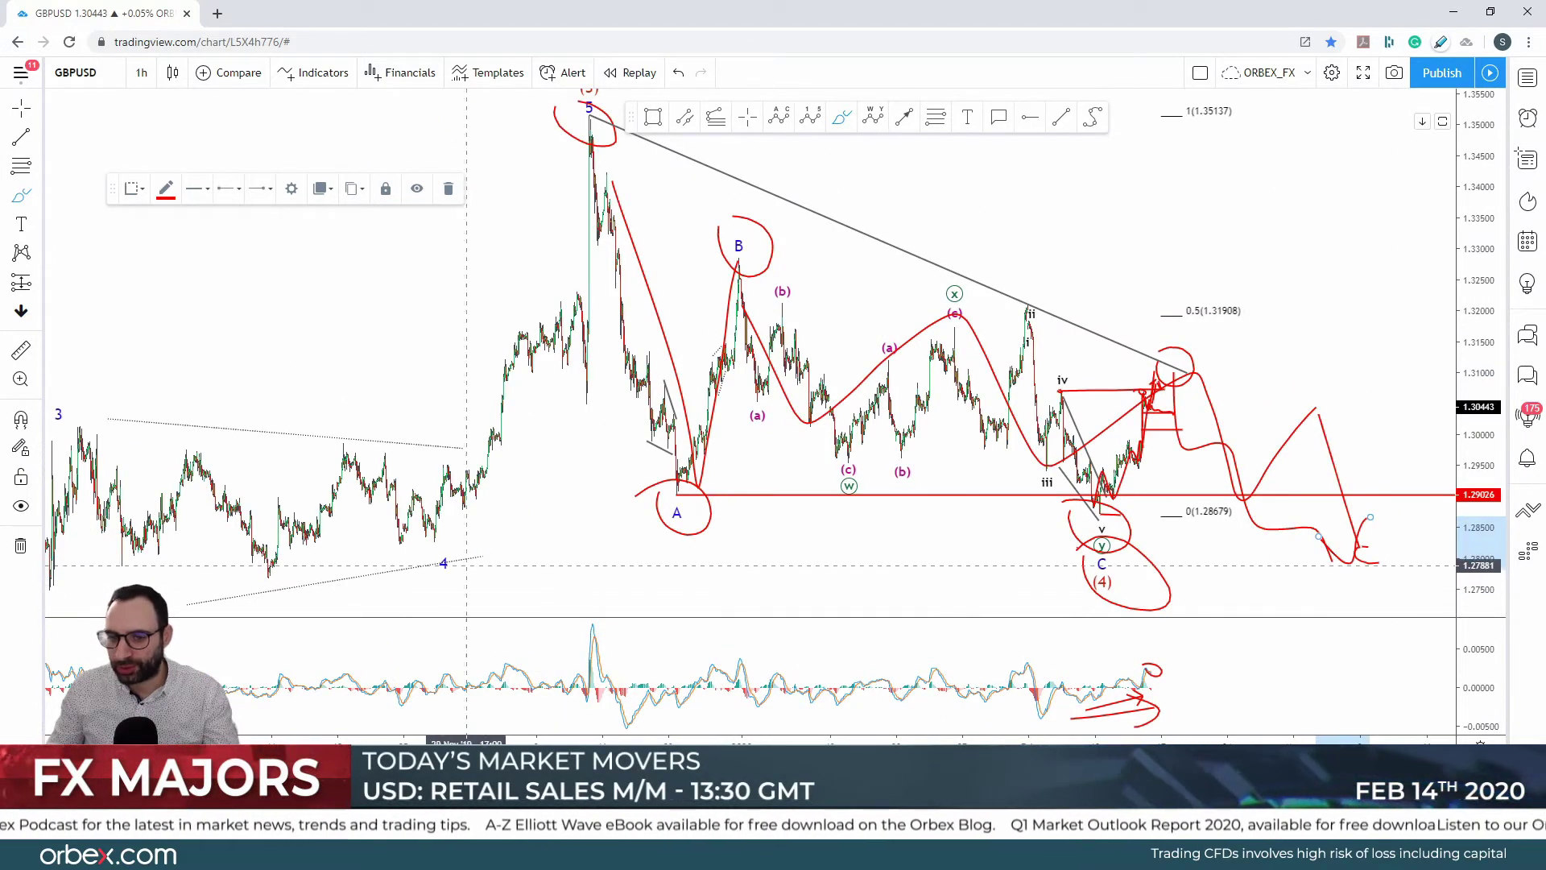
scroll(608, 568, "down", 3)
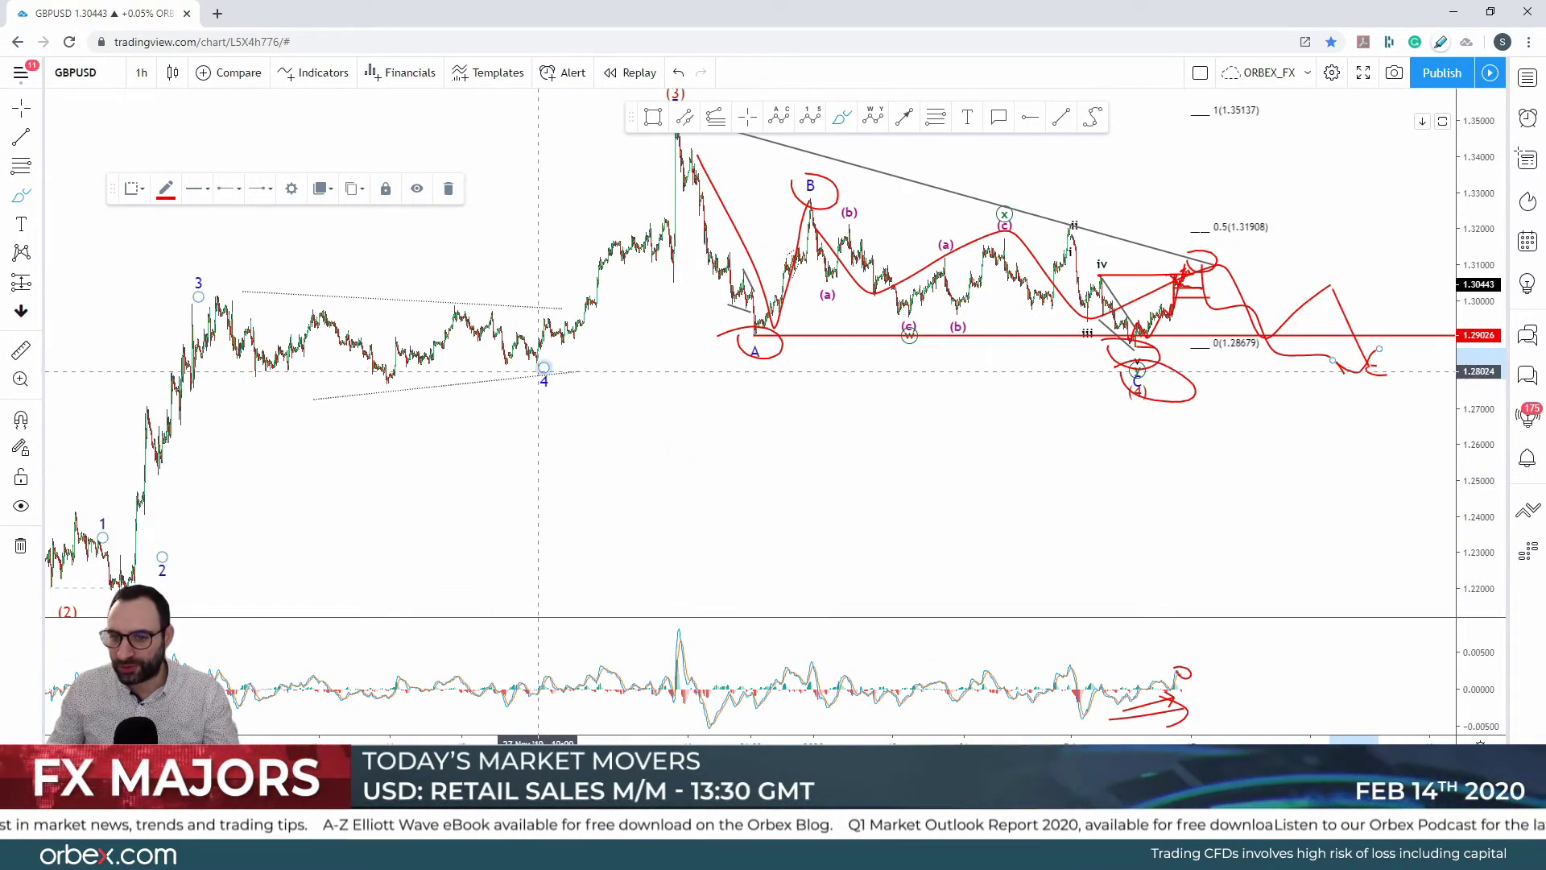
scroll(539, 371, "up", 3)
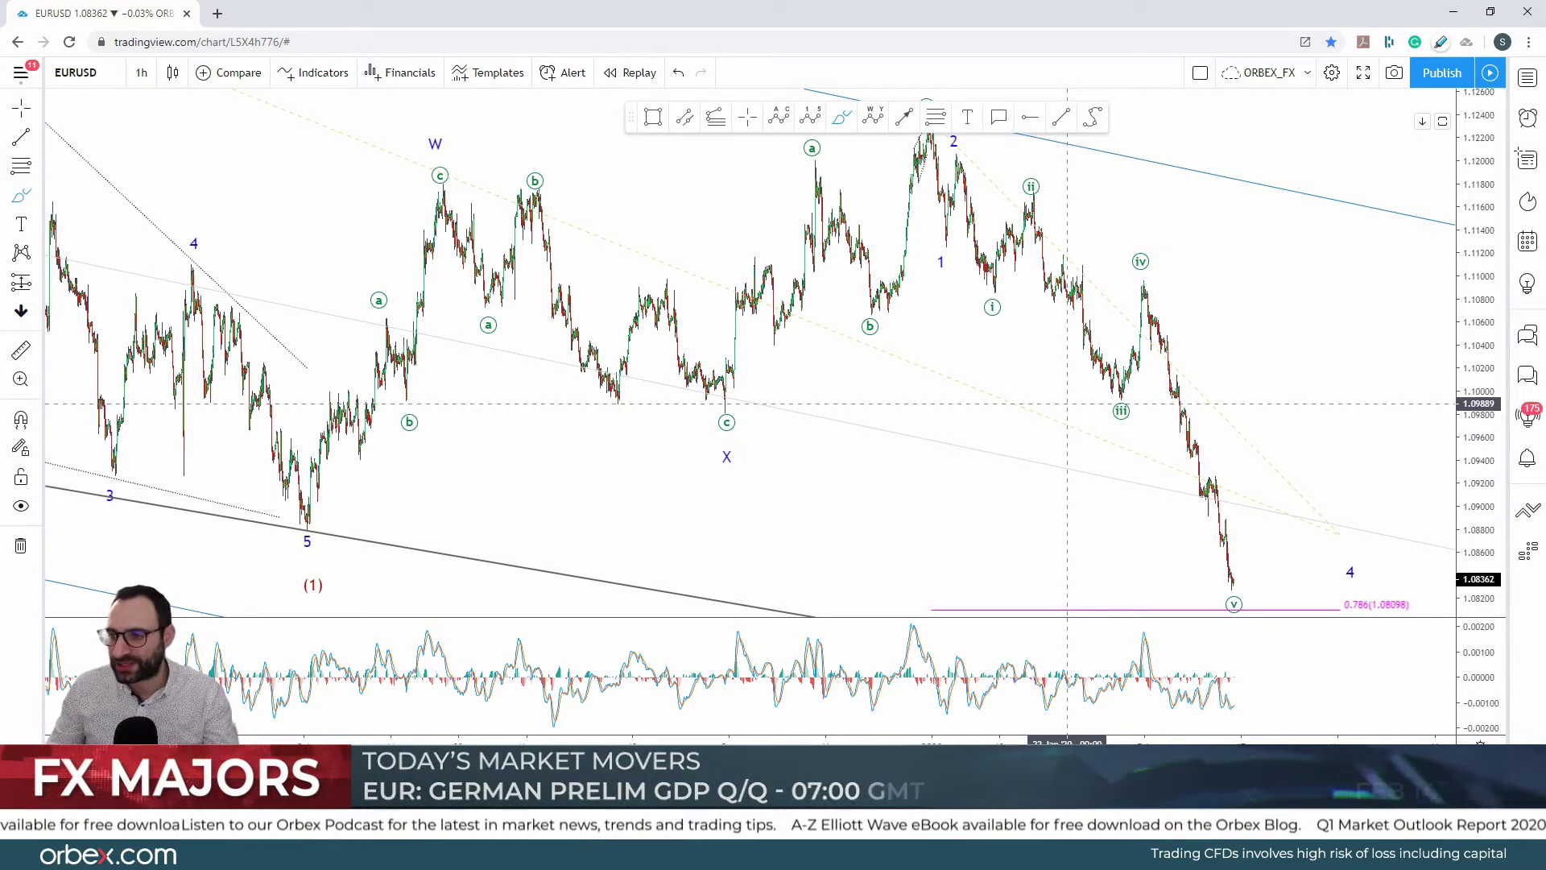
- Mark the EURUSD wave 5 low with a short red line and switch to 8-hour bars
left_click(300, 532)
left_click(363, 532)
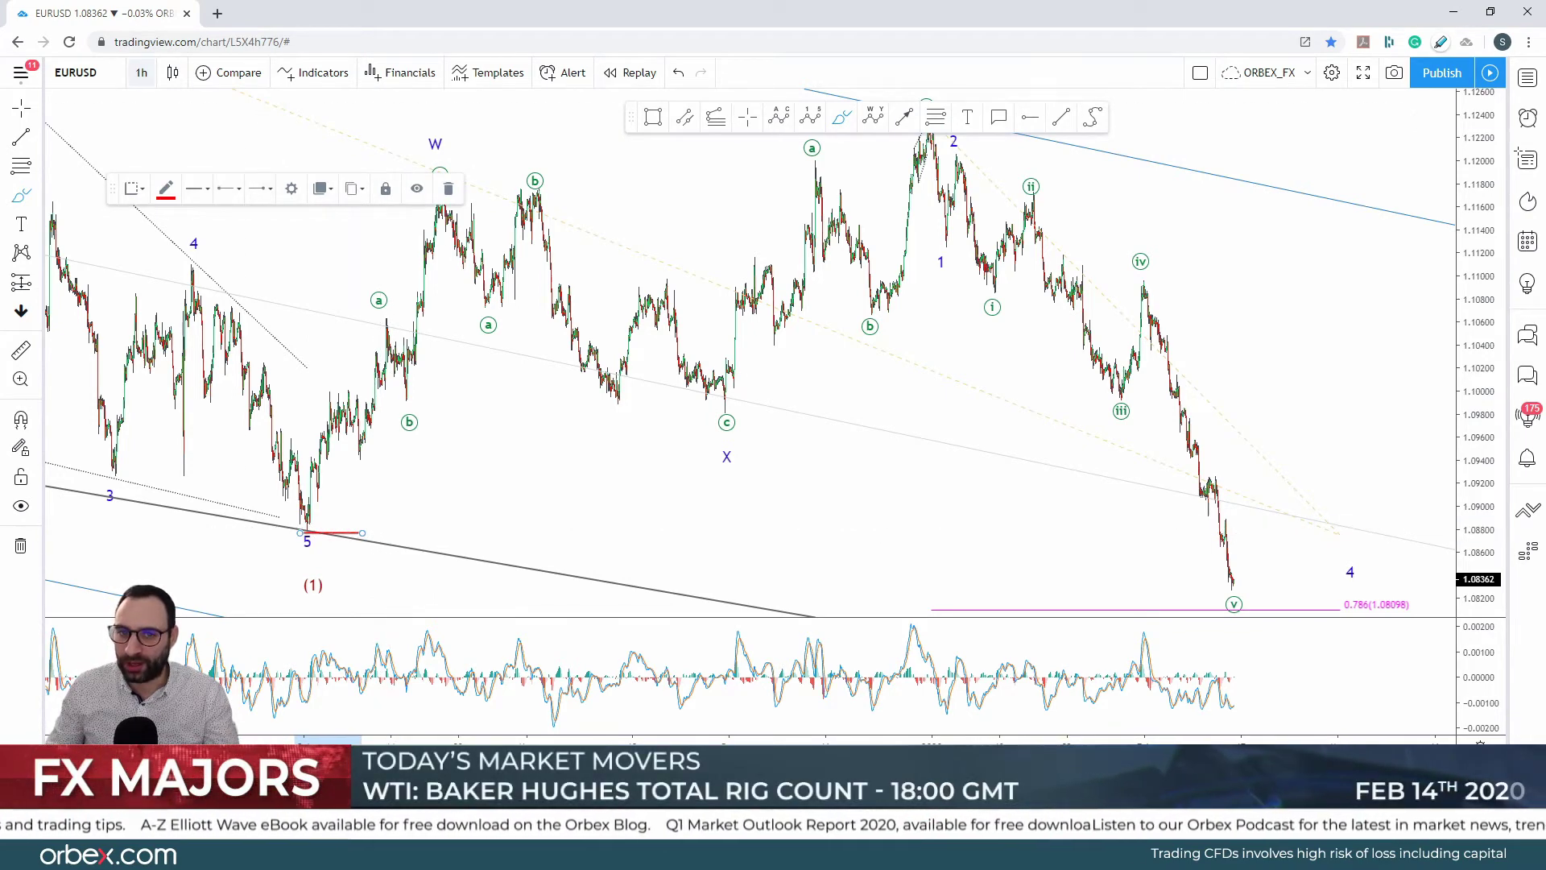
left_click(141, 72)
left_click(165, 505)
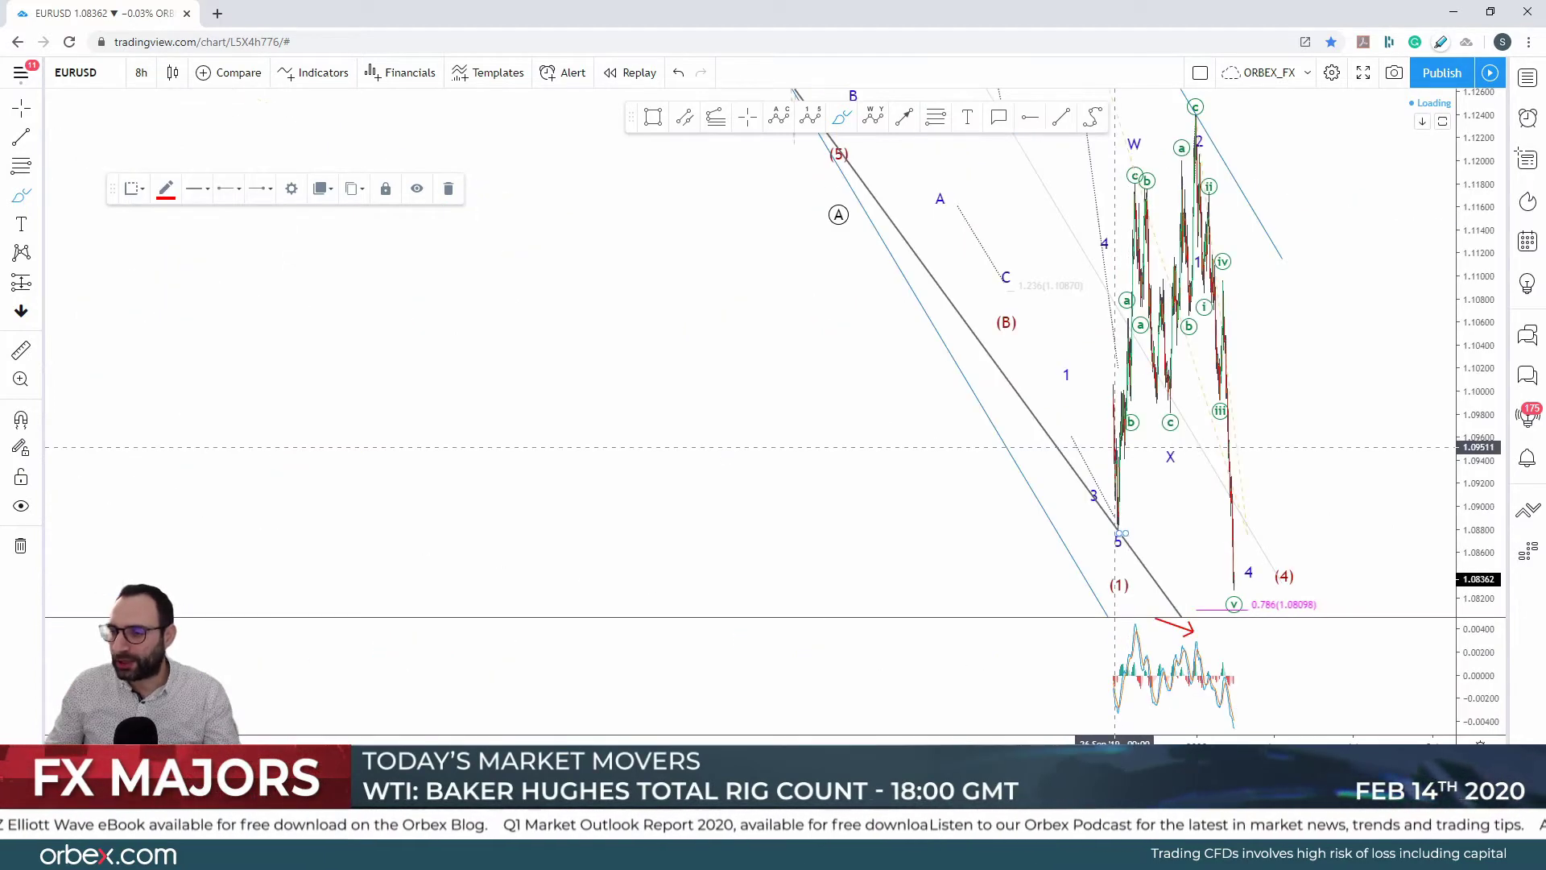
- Draw a red zigzag from (2) through (4) and (A), circling B, toward 1.03600
scroll(1011, 568, "down", 2)
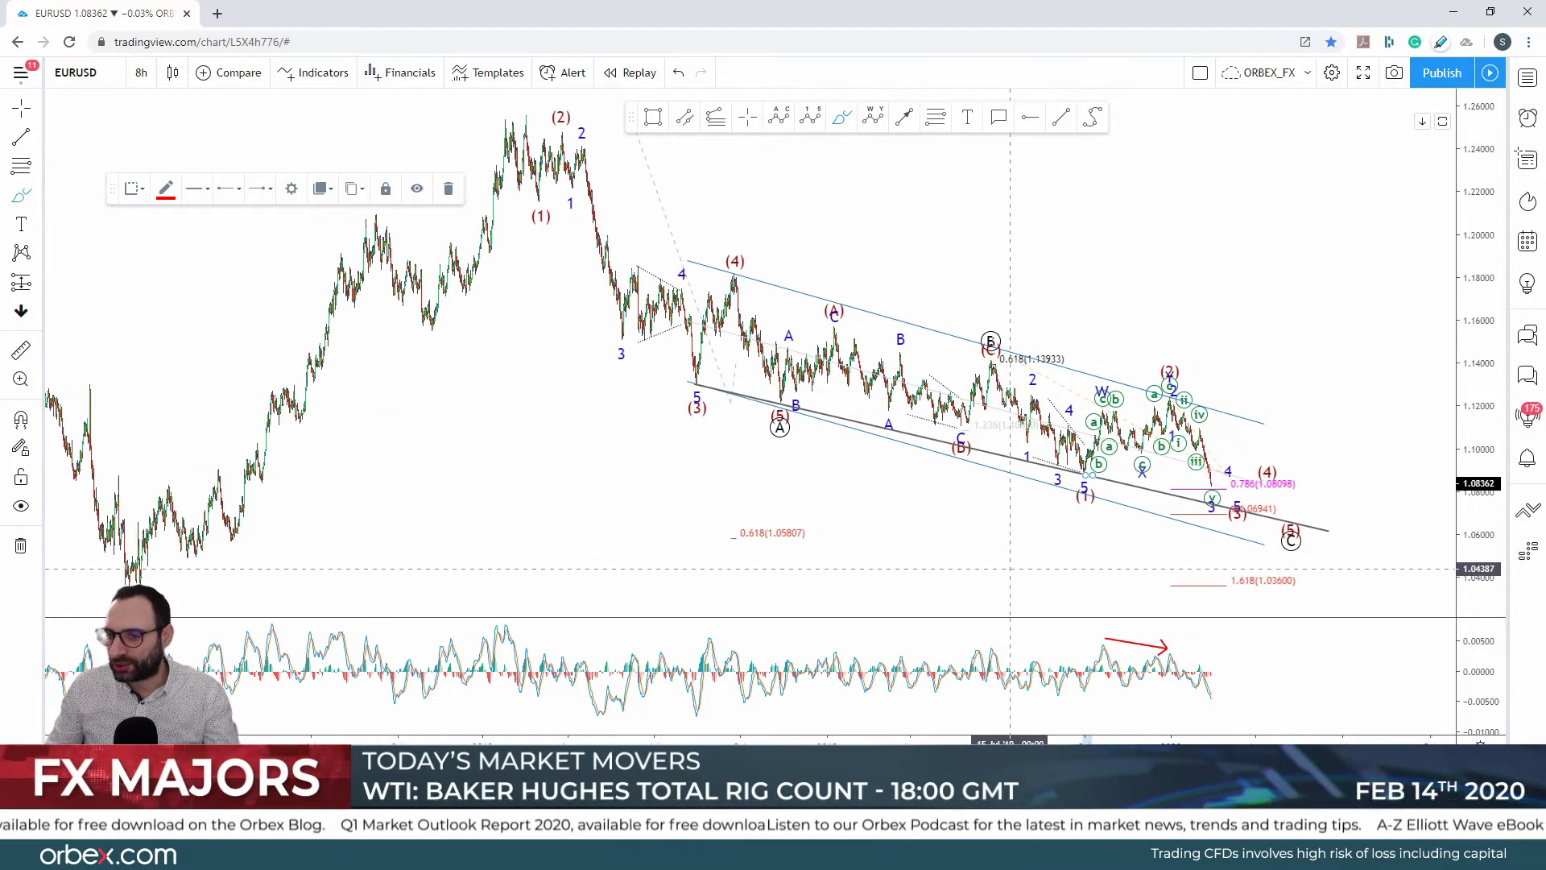
mouse_move(504, 126)
left_mouse_down()
mouse_move(531, 201)
mouse_move(573, 141)
mouse_move(745, 249)
mouse_move(780, 422)
mouse_move(801, 439)
mouse_move(769, 423)
mouse_move(831, 328)
mouse_move(938, 439)
mouse_move(990, 355)
mouse_move(1015, 372)
mouse_move(948, 349)
mouse_move(969, 327)
mouse_move(1039, 425)
mouse_move(1139, 403)
mouse_move(1248, 555)
mouse_move(1355, 616)
left_mouse_up()
scroll(1353, 579, "up", 2)
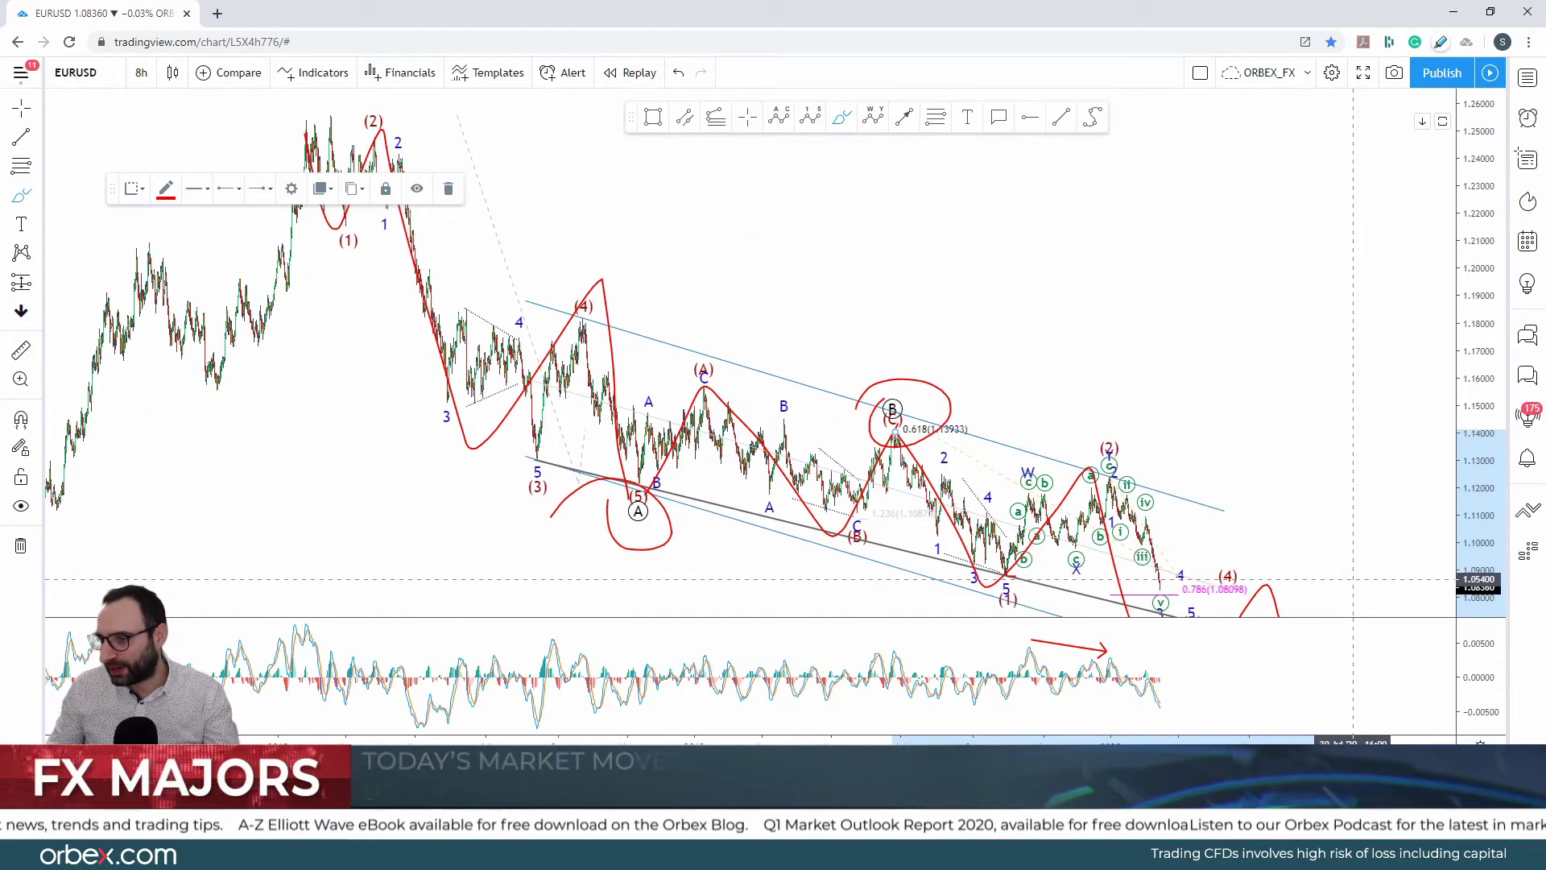
- Return EURUSD to 4-hour bars, discarding a trial stroke, and zoom in on the latest bars
left_click(141, 72)
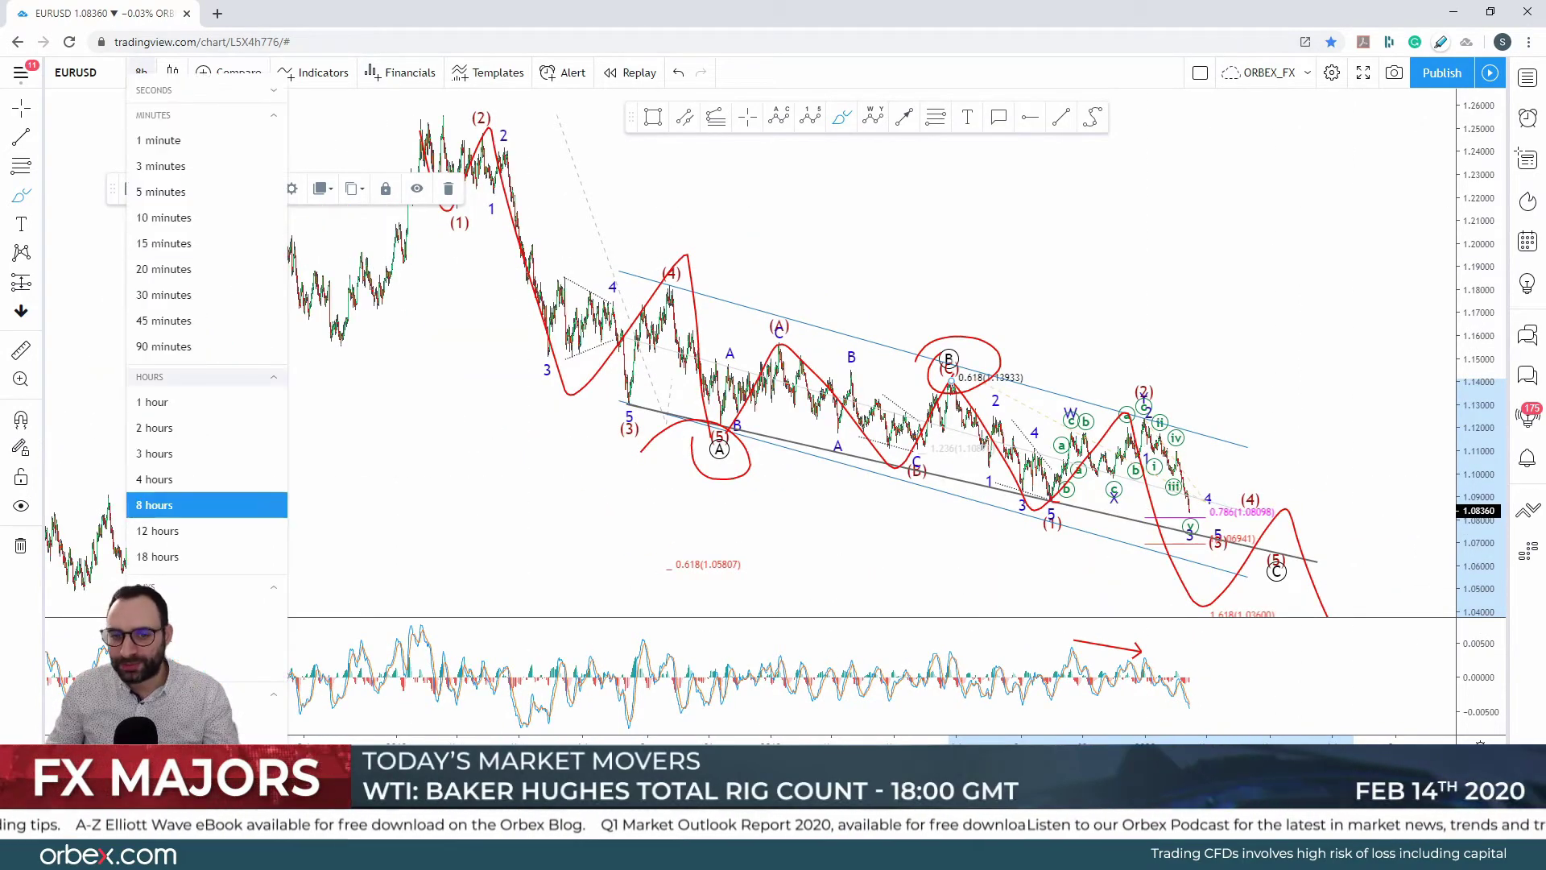
left_click(161, 477)
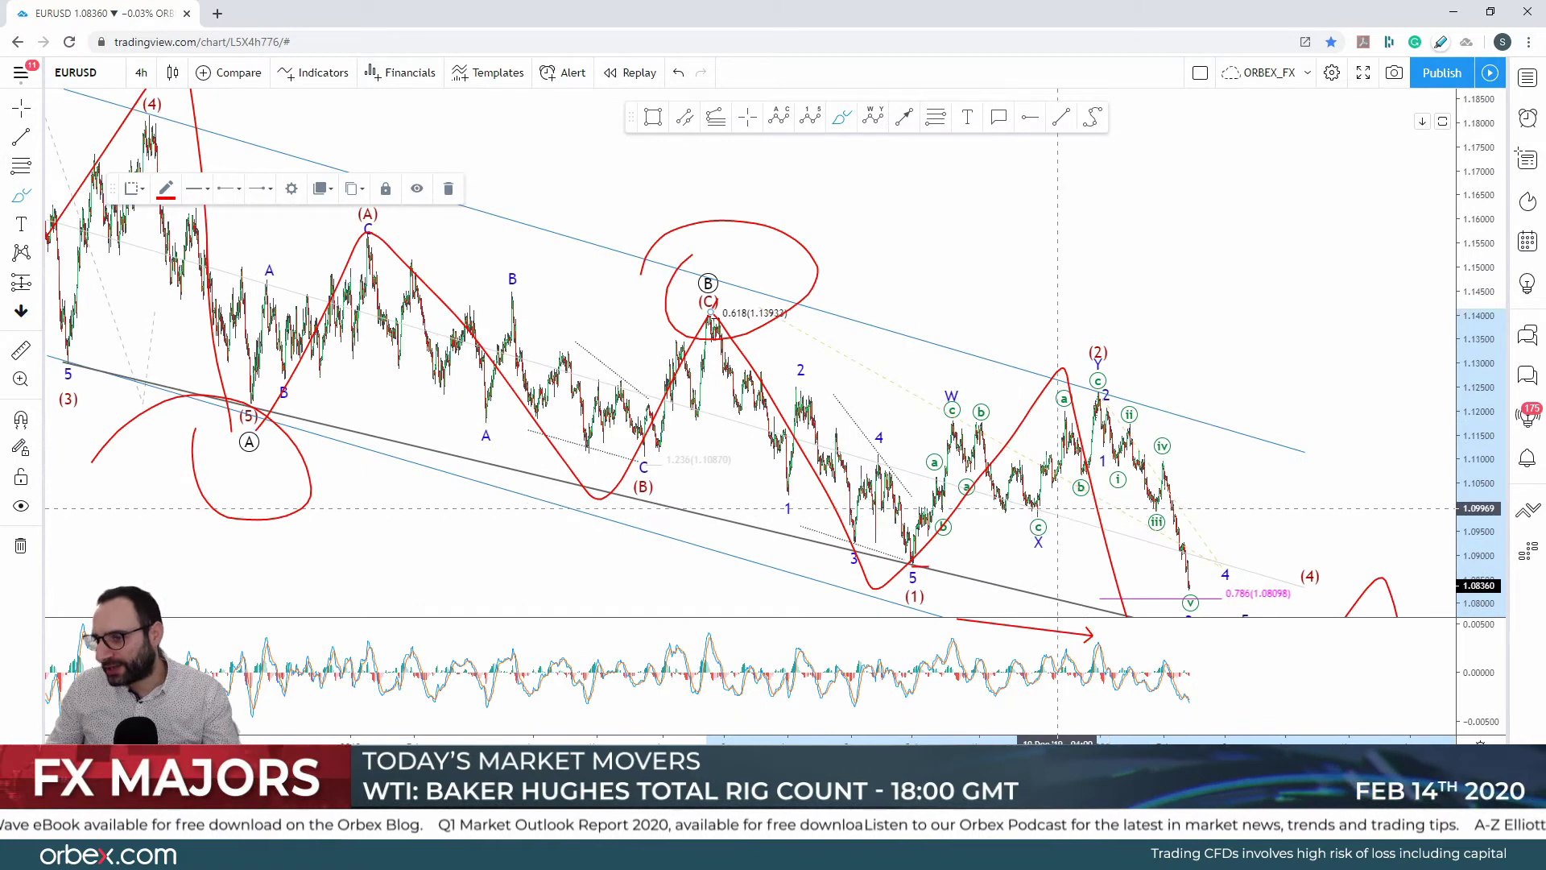
mouse_move(910, 560)
left_mouse_down()
mouse_move(954, 463)
mouse_move(1043, 453)
mouse_move(1078, 386)
mouse_move(1174, 507)
mouse_move(1202, 330)
left_mouse_up()
key("ctrl+z")
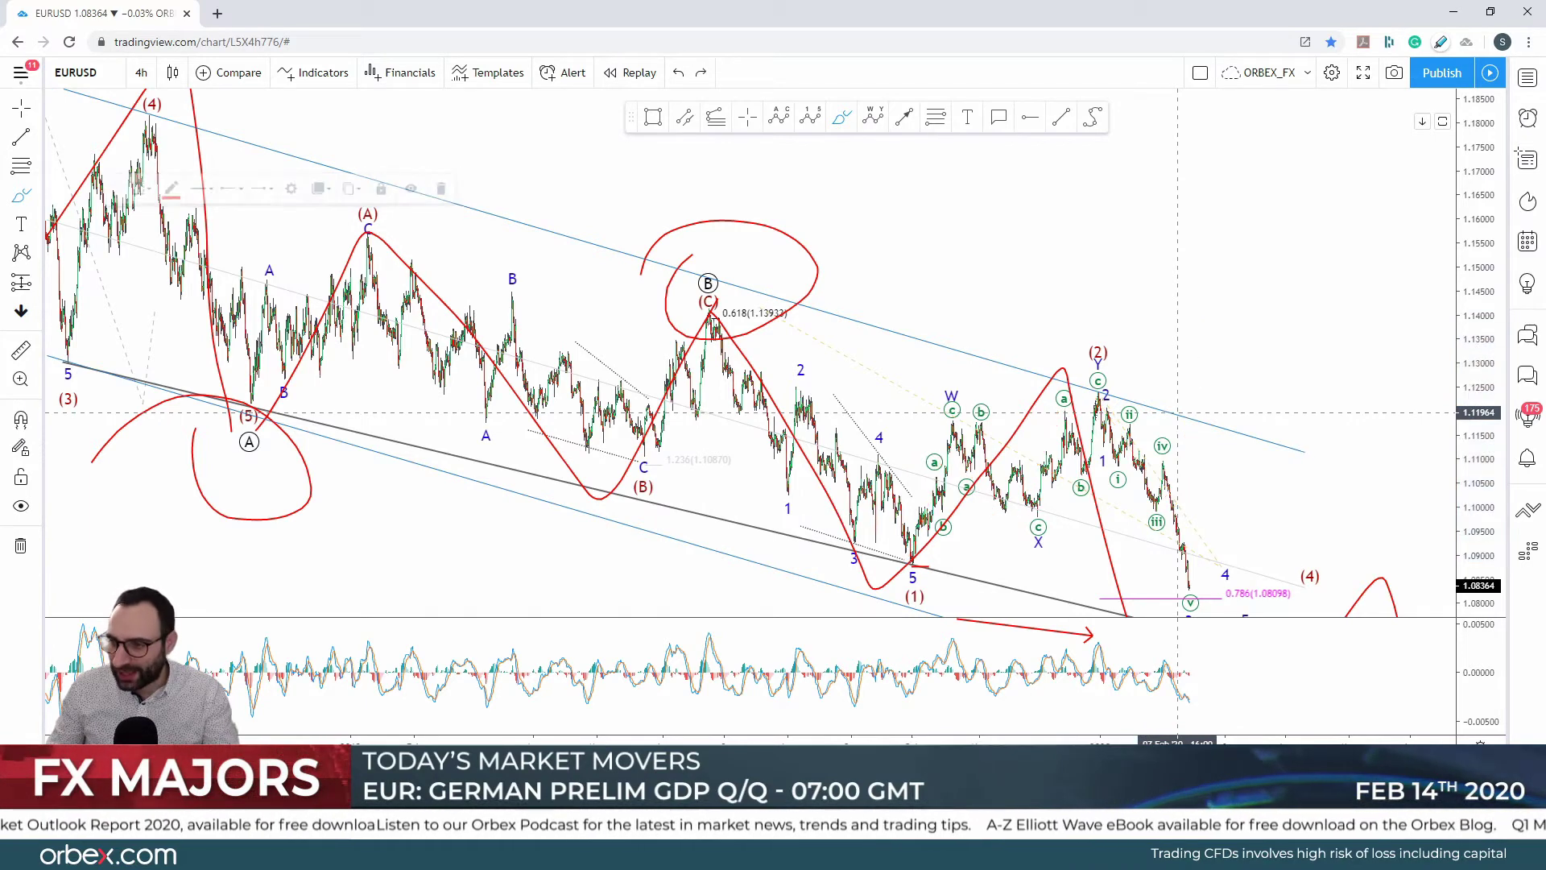
type("8h")
key("Return")
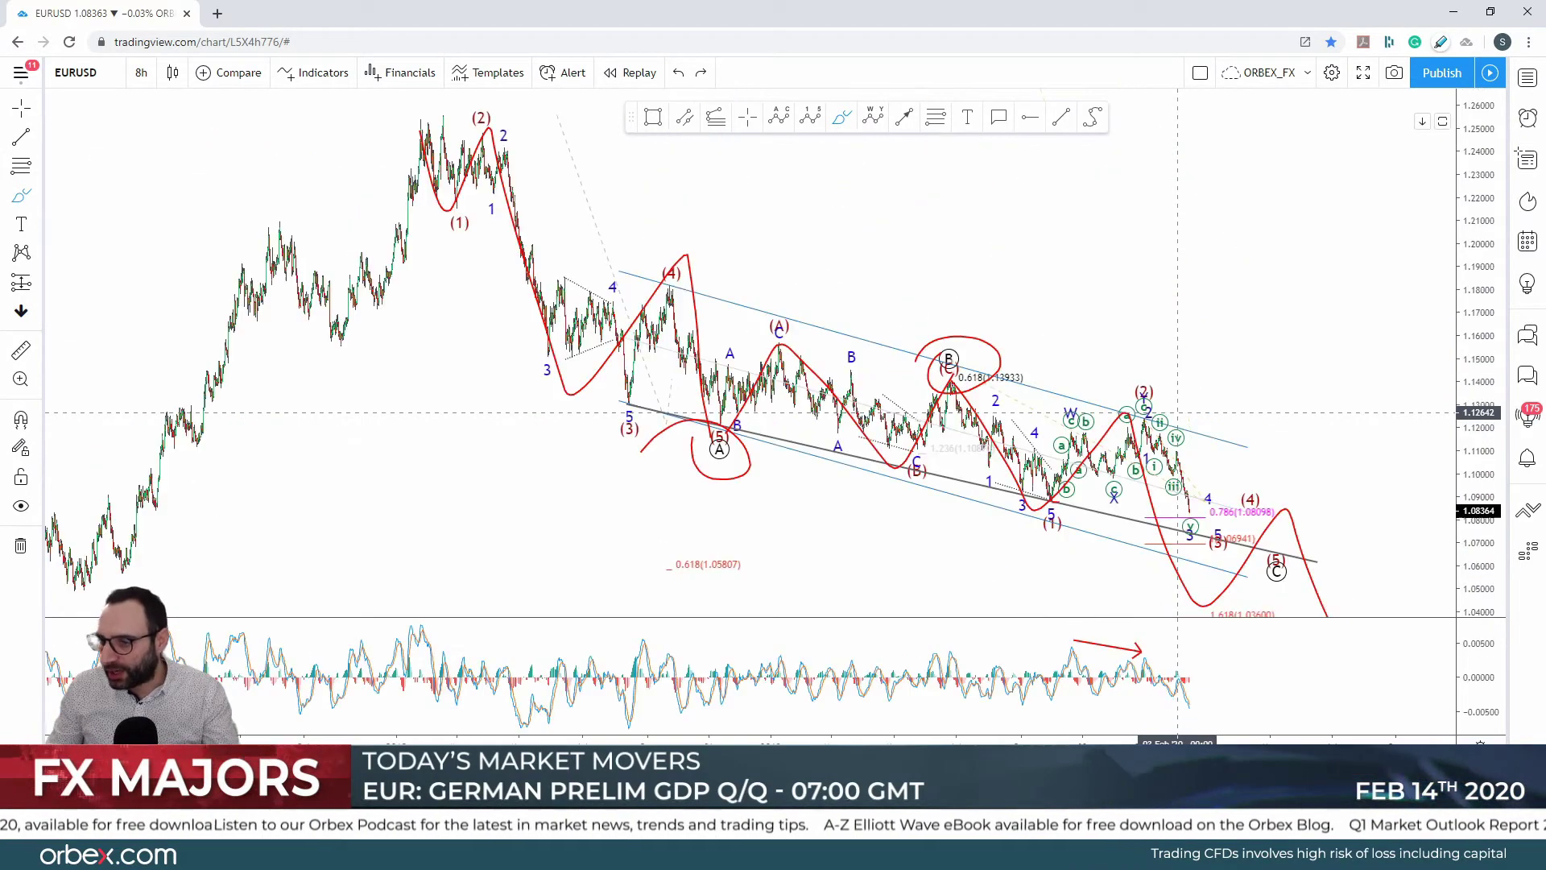
scroll(1165, 427, "up", 3)
left_click(141, 72)
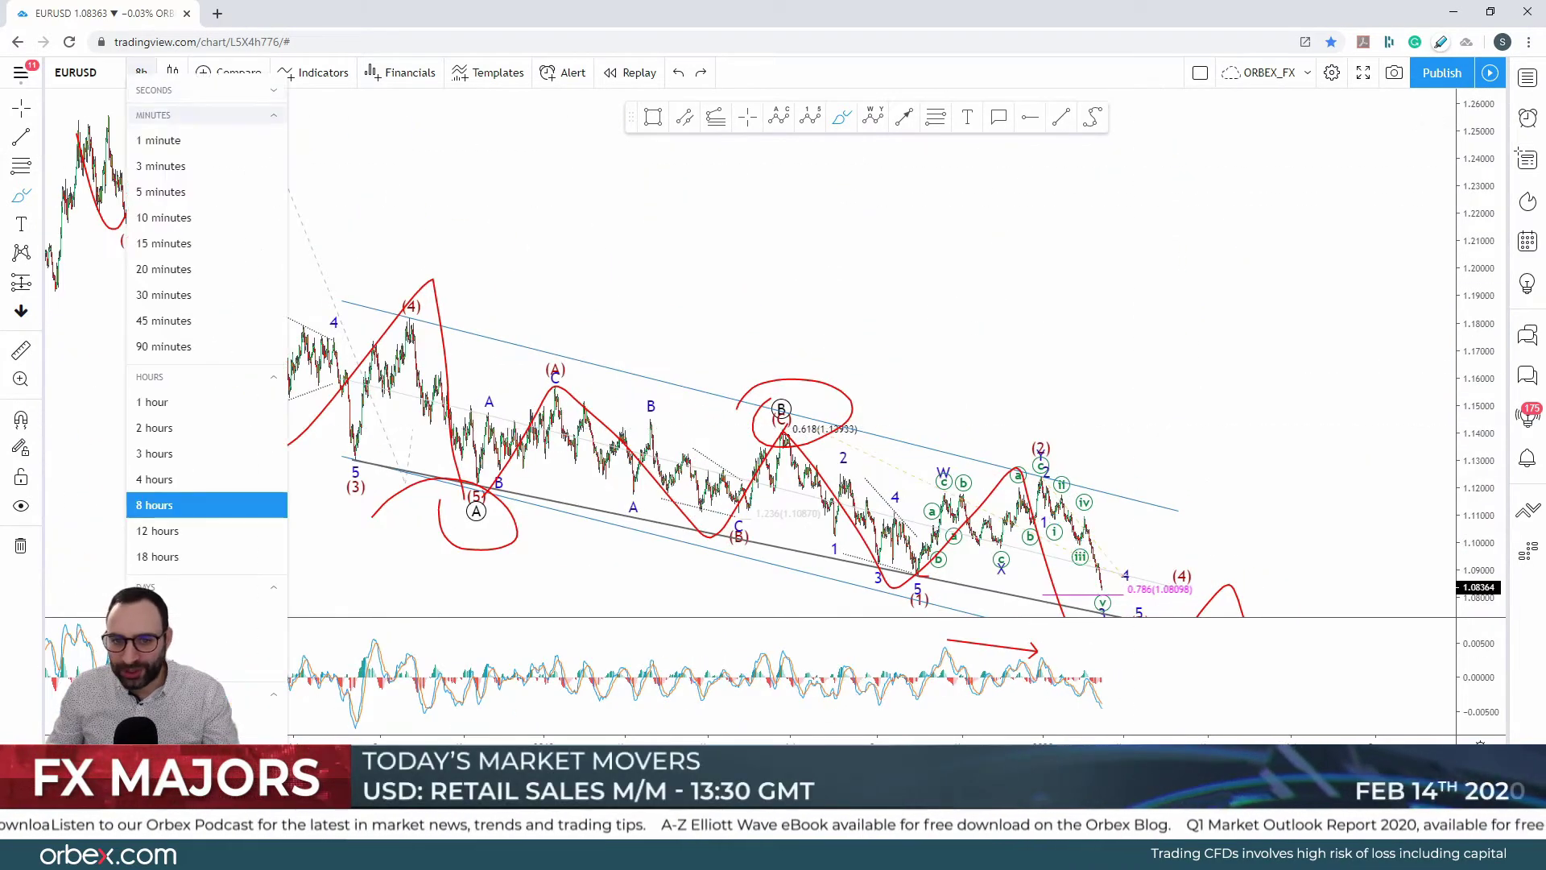
left_click(185, 478)
scroll(1202, 468, "up", 5)
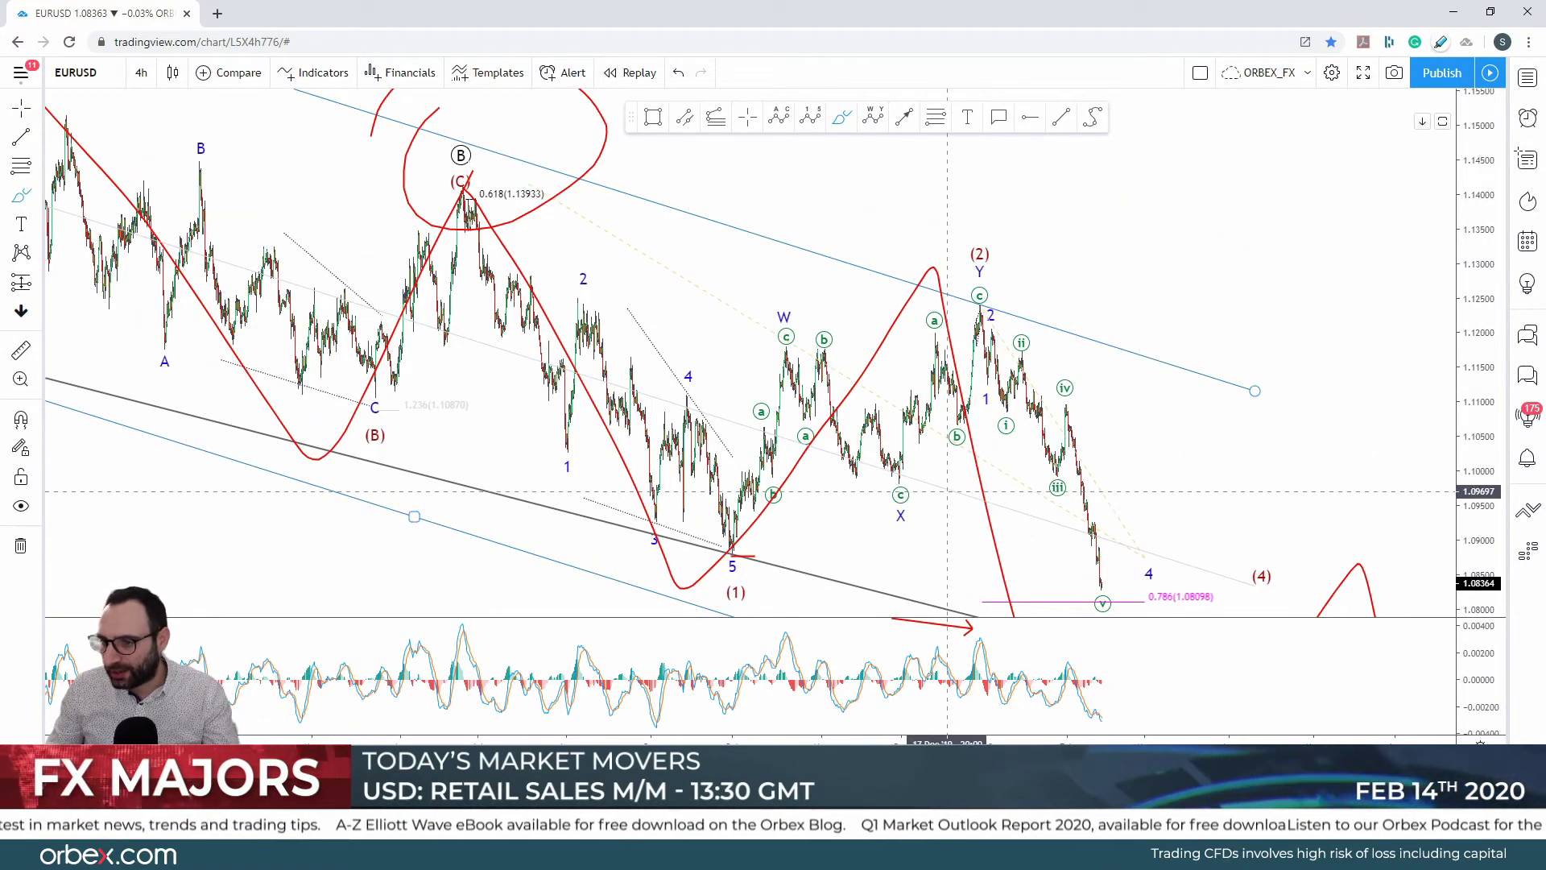
- Draw a red rising line from the (1) low, an upward path, and circle (2)
left_click_drag(723, 562, 1194, 389)
left_click_drag(1069, 431, 1160, 266)
mouse_move(964, 244)
left_mouse_down()
mouse_move(1026, 252)
mouse_move(1184, 229)
mouse_move(1174, 245)
left_mouse_up()
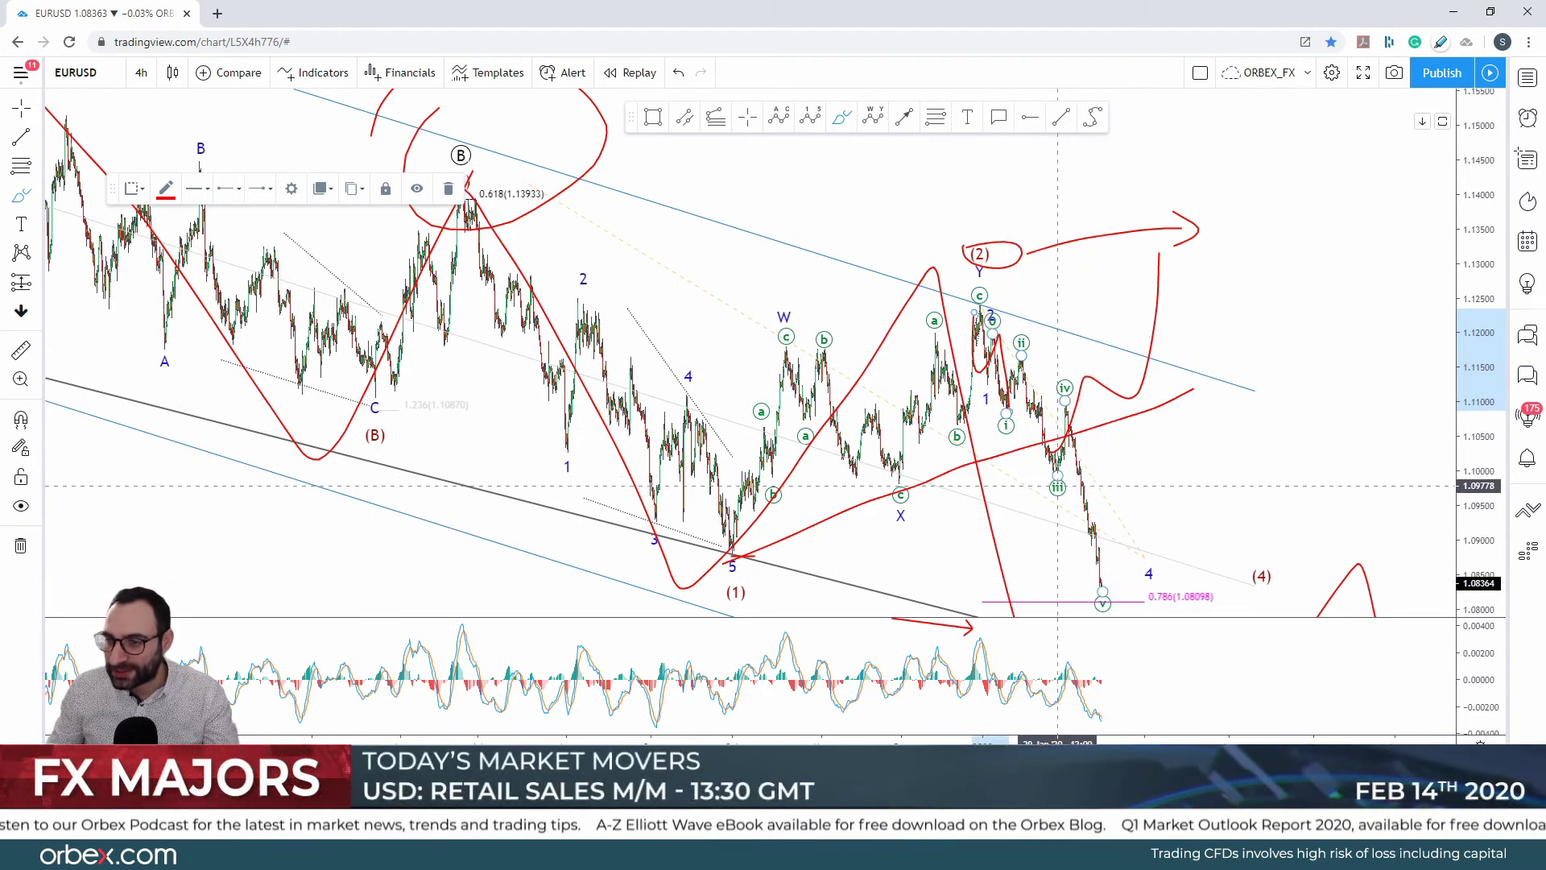
- Trace the drop to the latest low, add a wave 4 down arrow, sketch a bounce, ring the oscillator
mouse_move(1038, 415)
left_mouse_down()
mouse_move(1100, 592)
mouse_move(1089, 601)
mouse_move(1109, 594)
left_mouse_up()
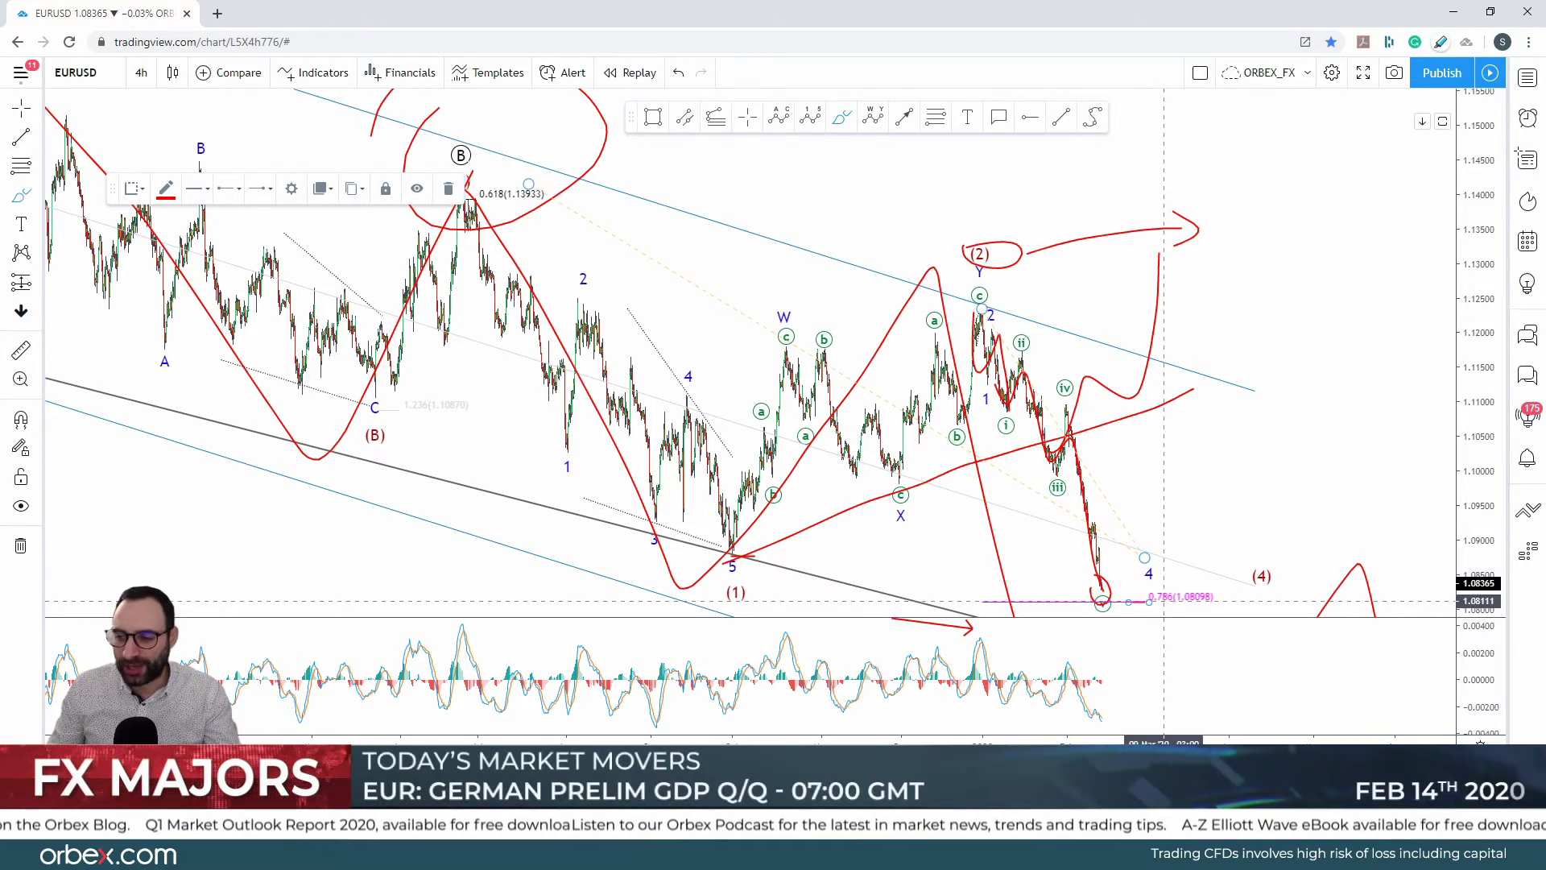
left_click_drag(1188, 594, 1188, 569)
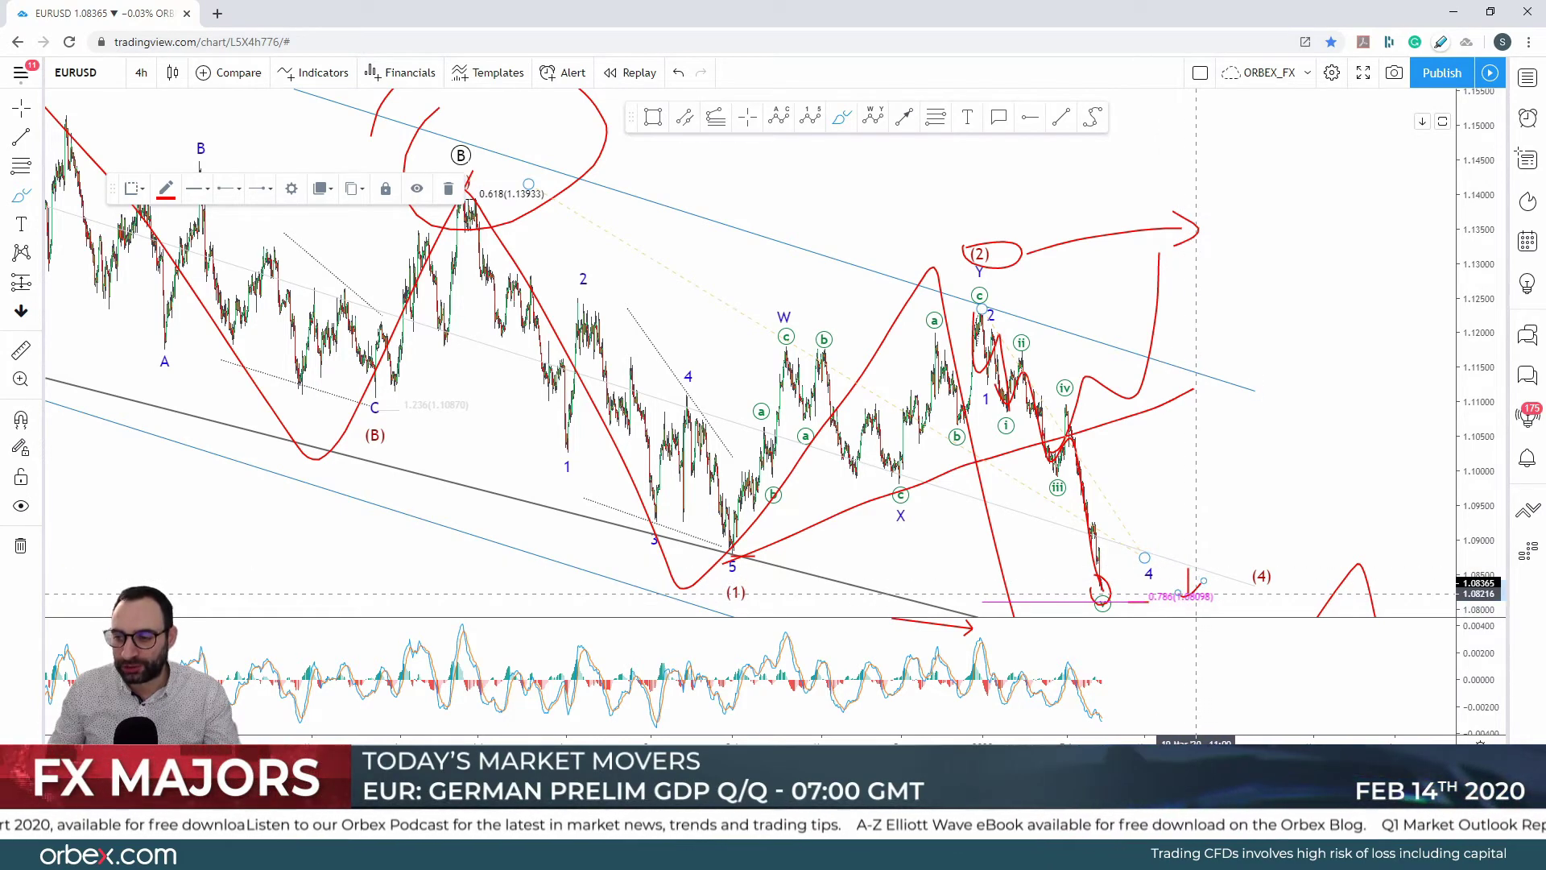
left_click_drag(1109, 593, 1181, 489)
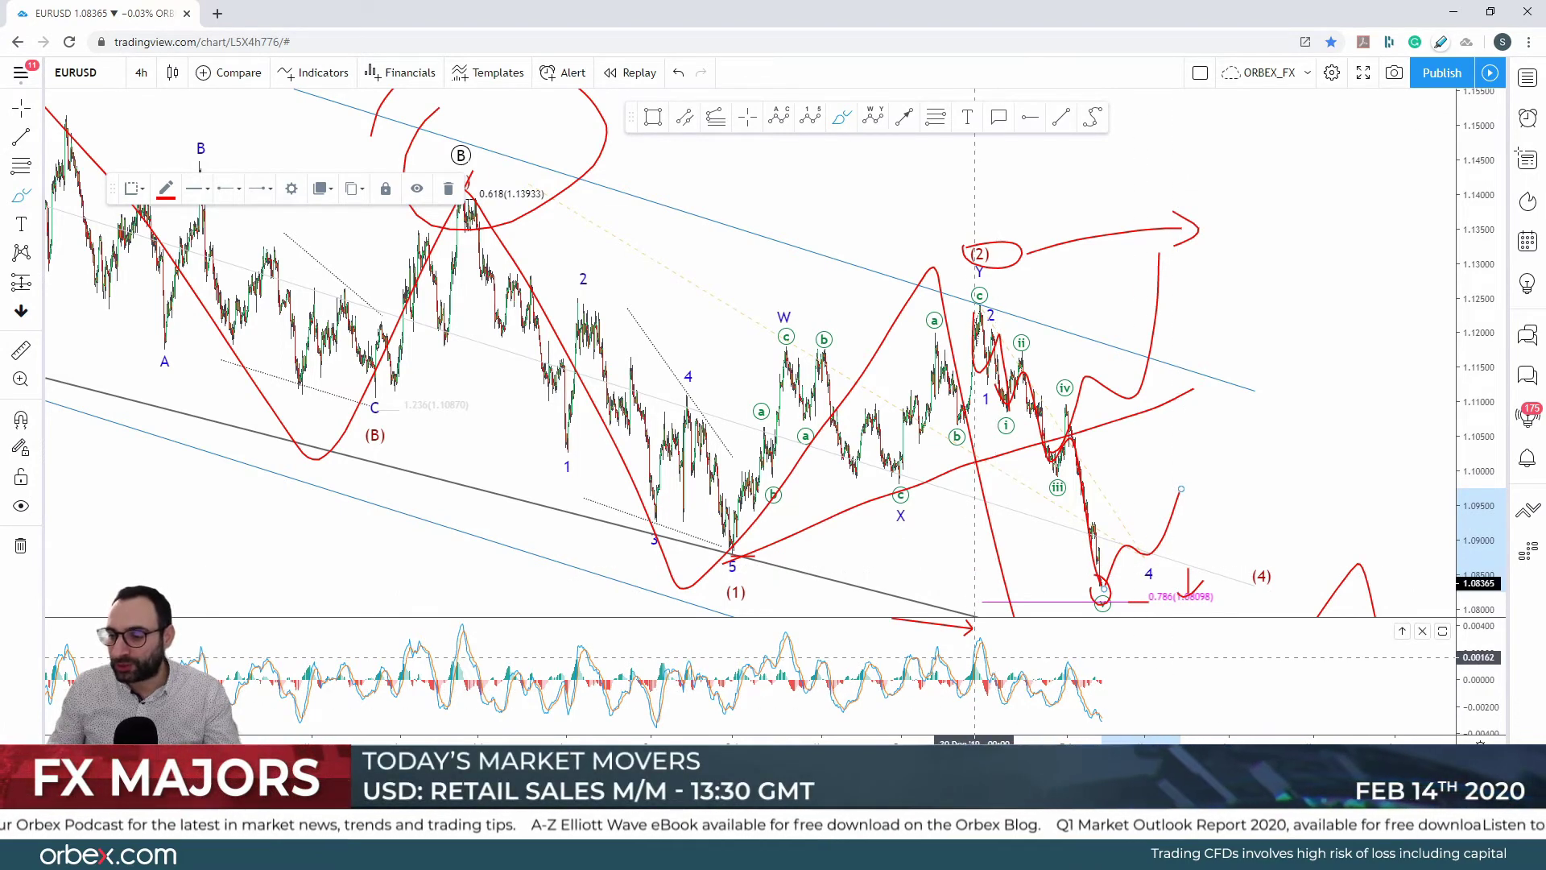
left_click_drag(943, 653, 946, 661)
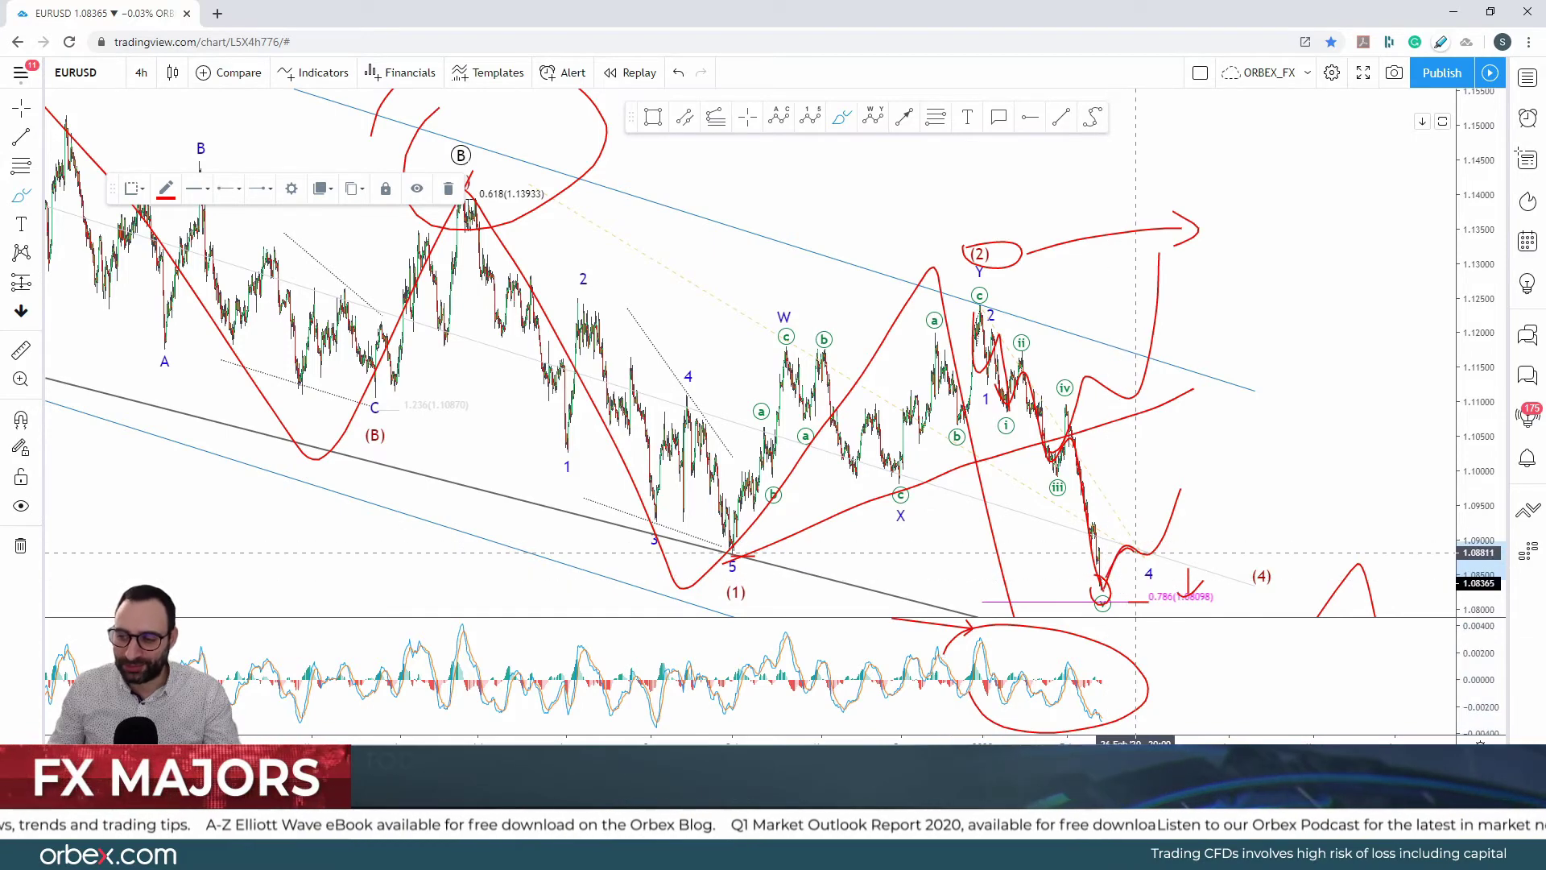
- Bring the lower Fibonacci levels into view and sketch a red zigzag down to the (5)/C target
scroll(1173, 587, "down", 5)
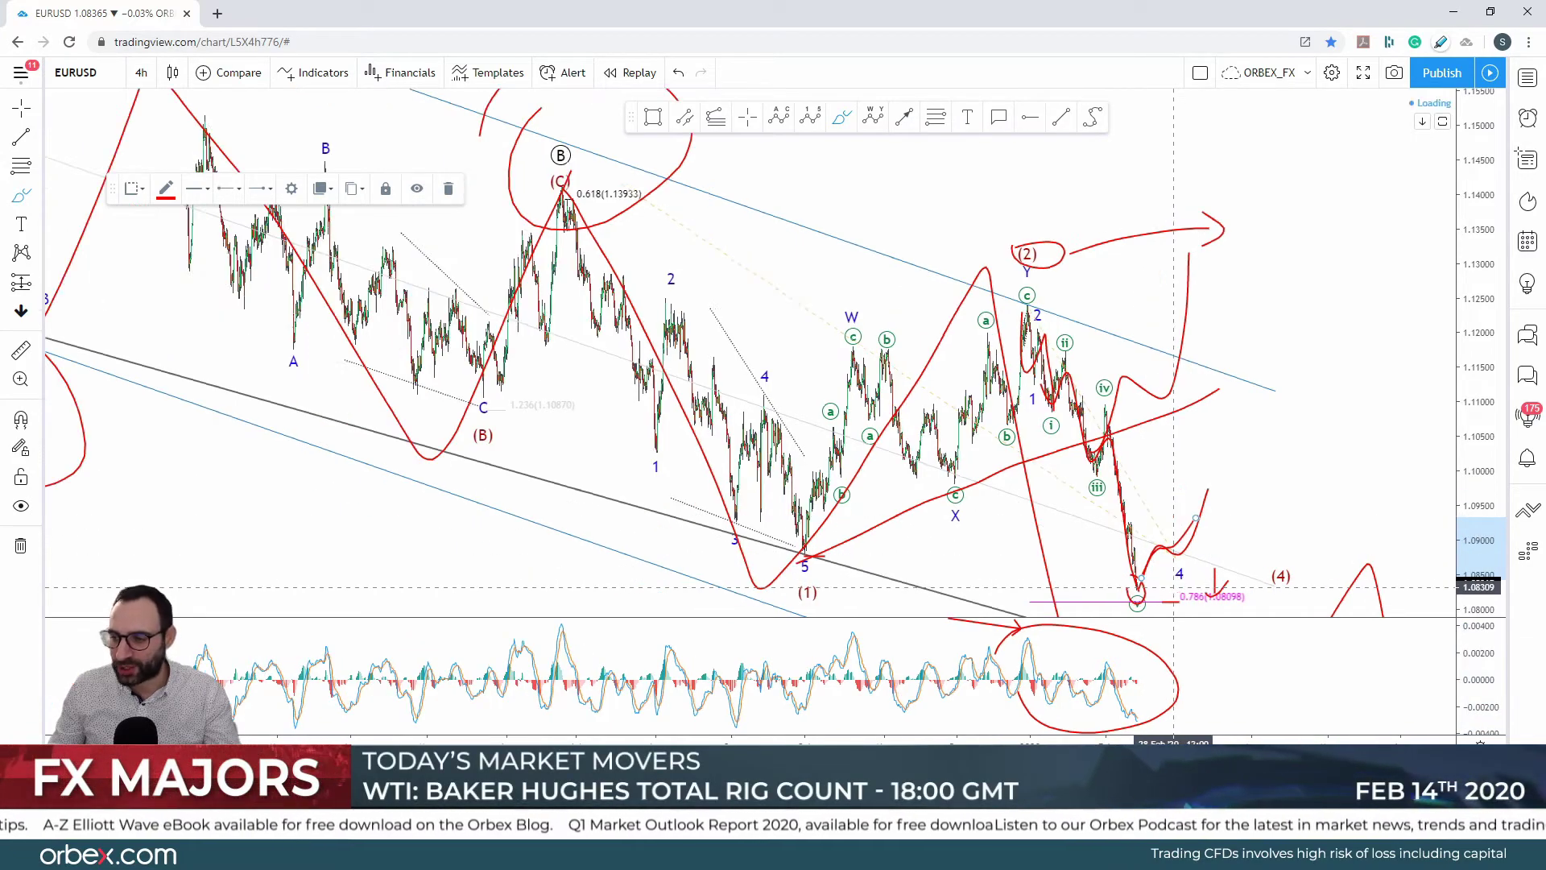
scroll(1207, 585, "down", 2)
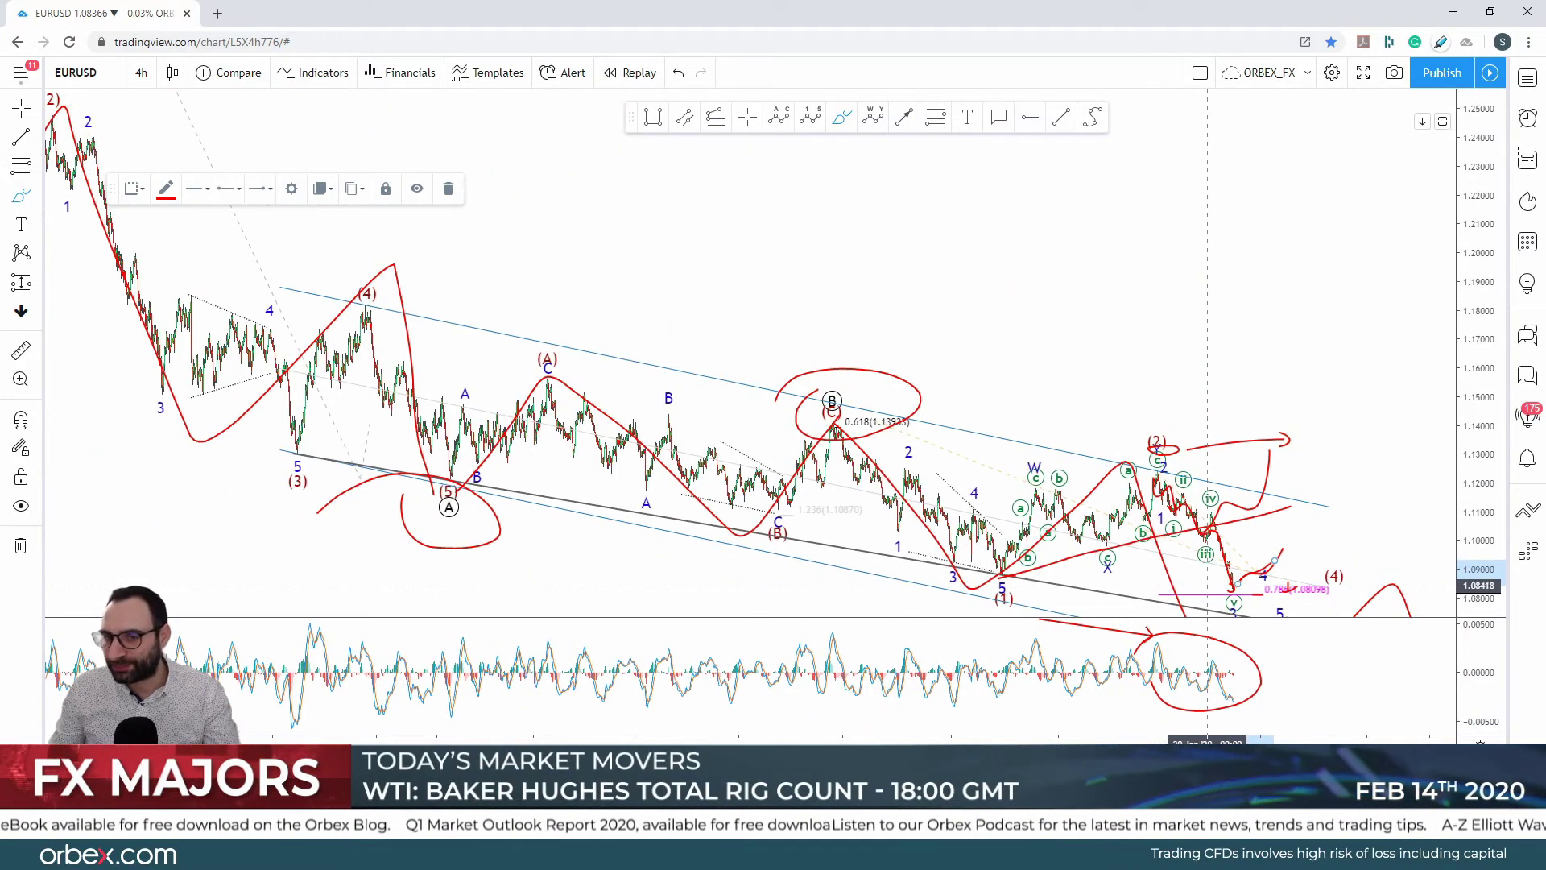
key("Escape")
mouse_move(1207, 585)
left_mouse_down()
mouse_move(1091, 329)
mouse_move(1163, 306)
mouse_move(1174, 348)
left_mouse_up()
left_click(841, 117)
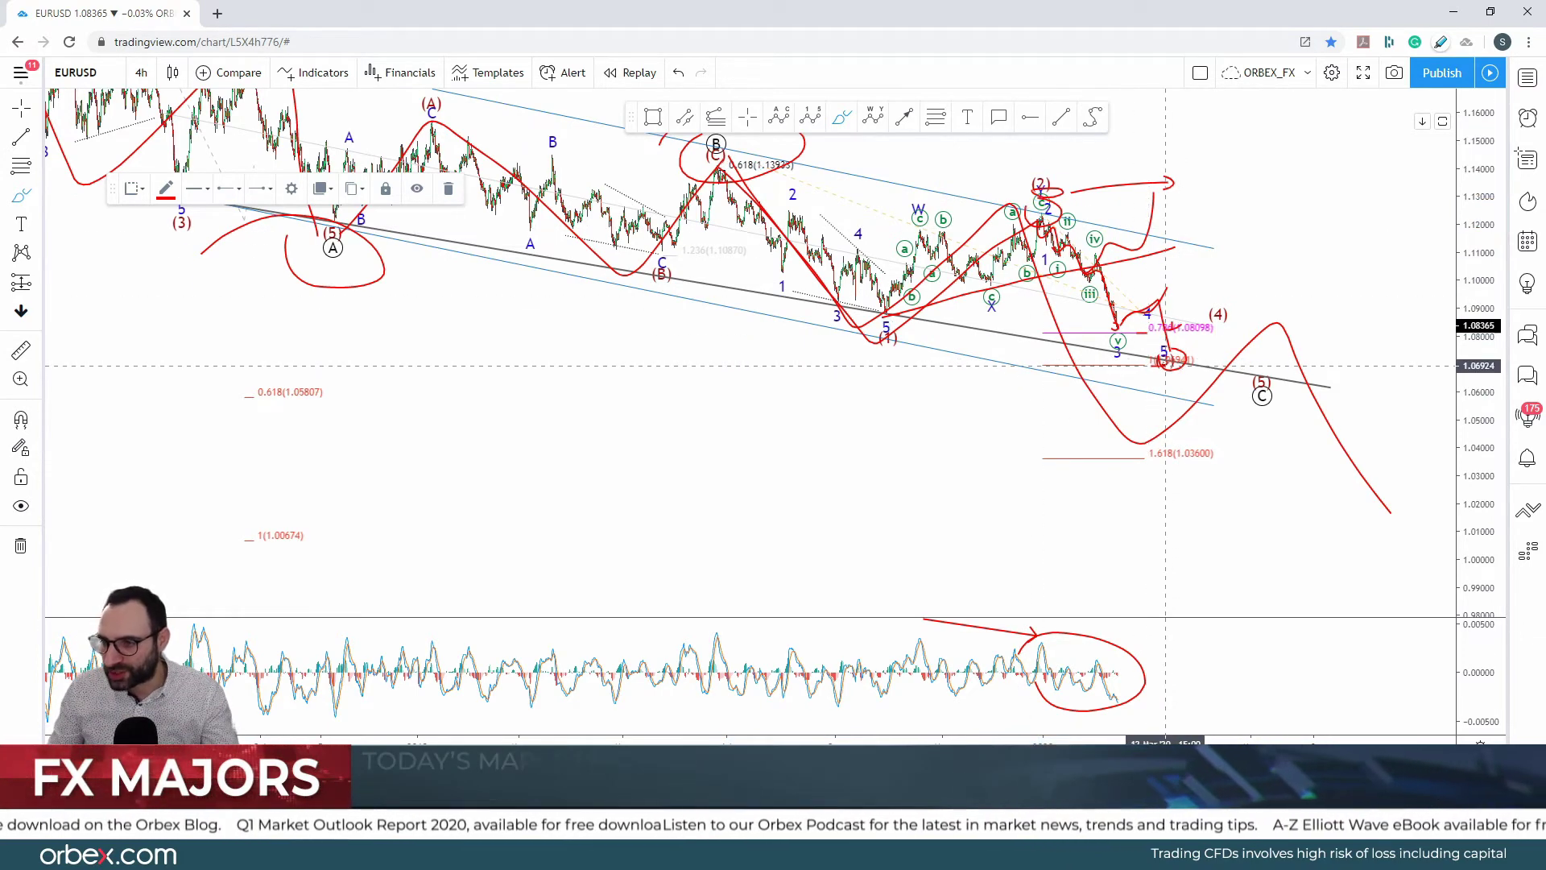
mouse_move(1170, 351)
left_mouse_down()
mouse_move(1200, 356)
mouse_move(1236, 329)
mouse_move(1301, 412)
mouse_move(1229, 388)
left_mouse_up()
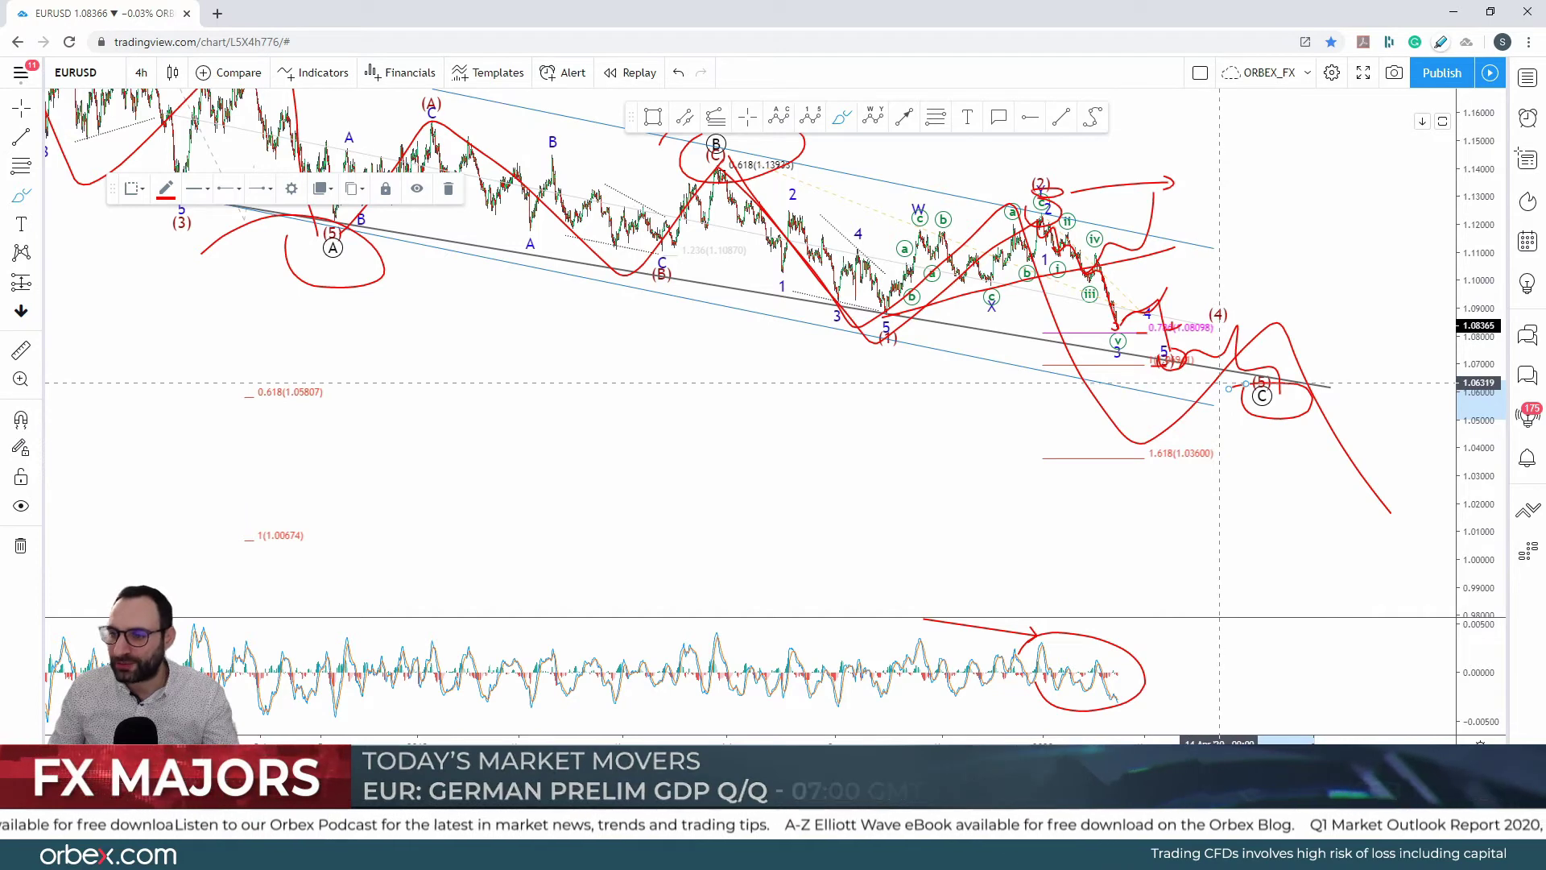